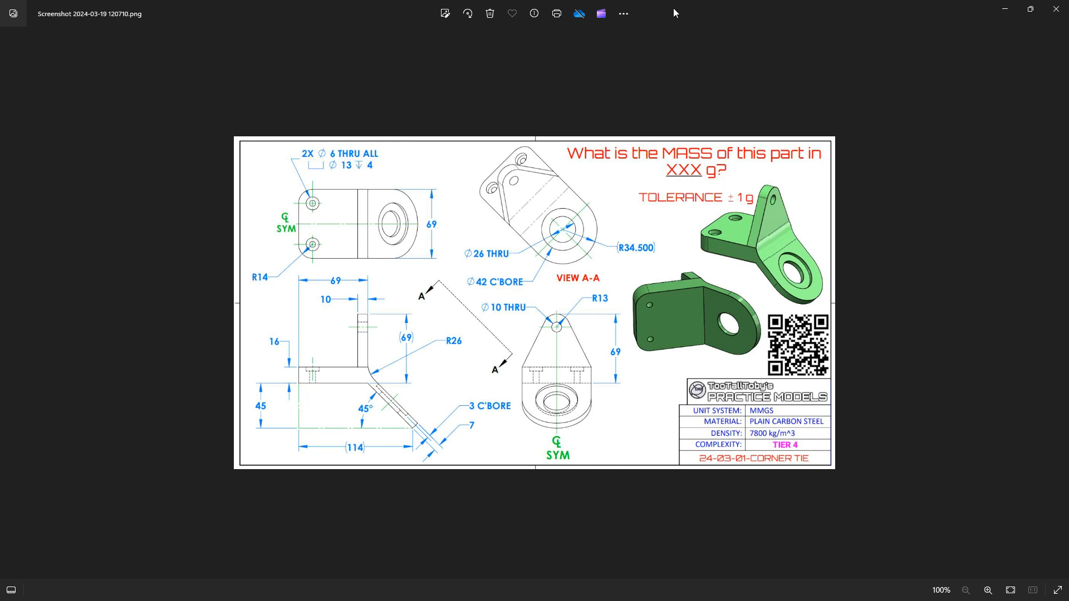
# - Switch to IRONCAD and place an Extrude block from the catalog in the middle of the empty scene
pyautogui.hotkey('alt', 'Tab')
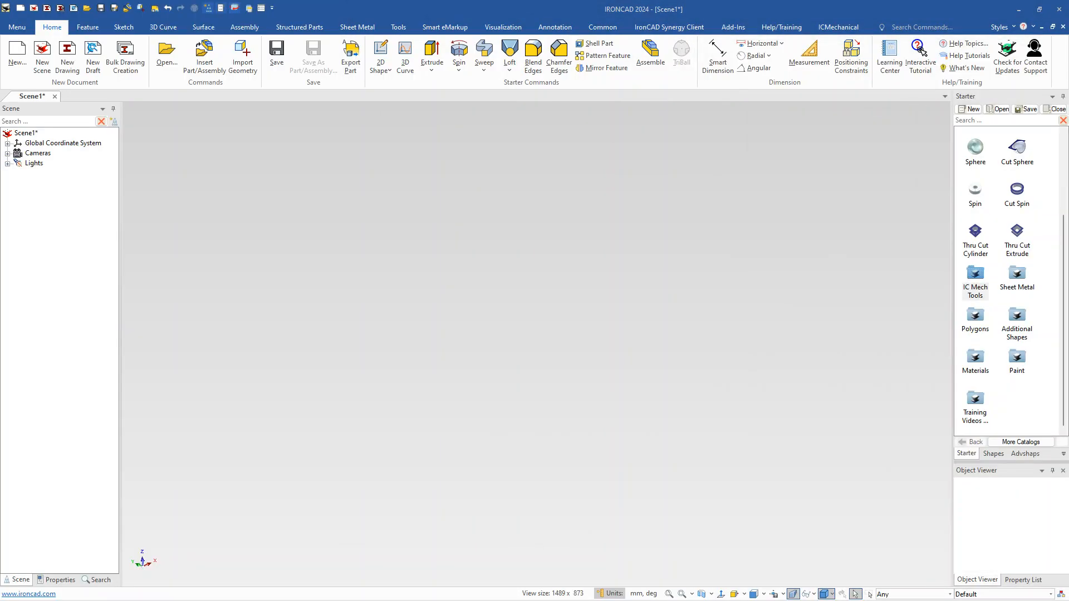
pyautogui.scroll(3, 1005, 287)
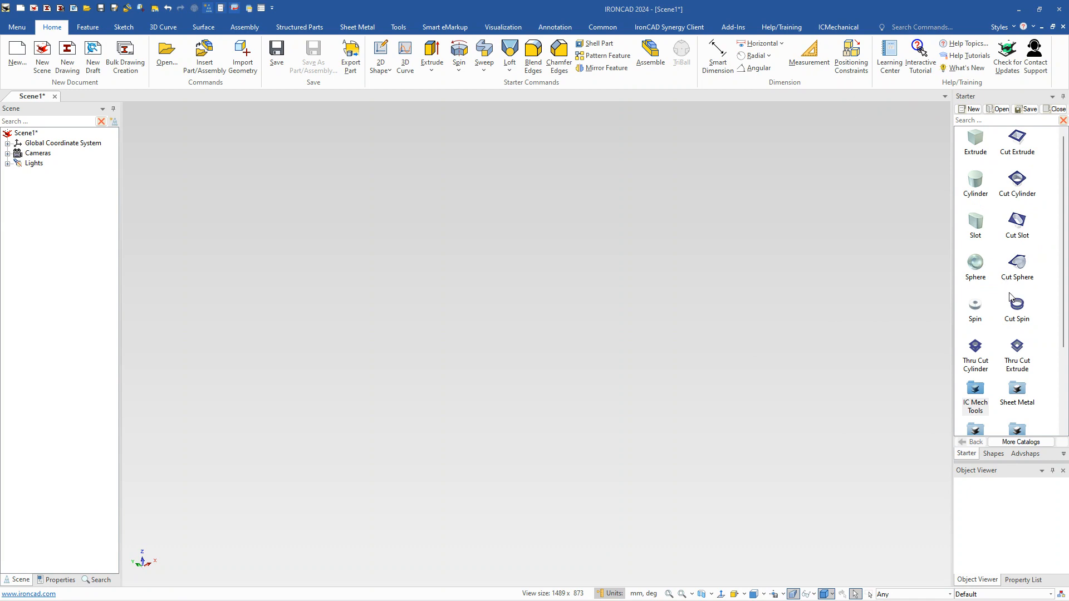
pyautogui.moveTo(976, 140); pyautogui.dragTo(537, 354)
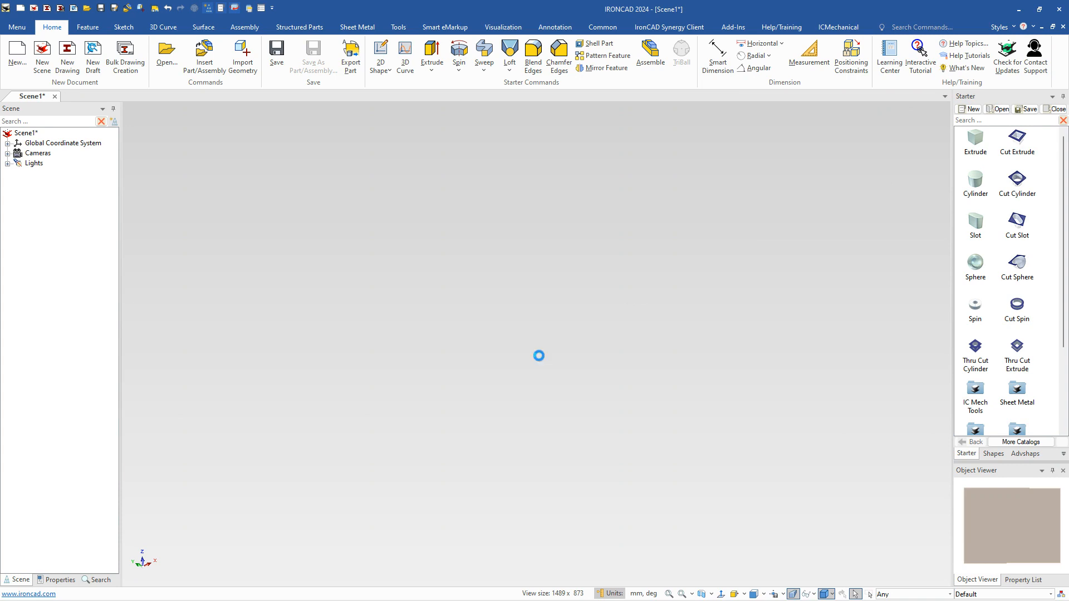
# - Size the block as a 69 mm by 69 mm base plate with a thickness of 16 mm
pyautogui.click(576, 341)
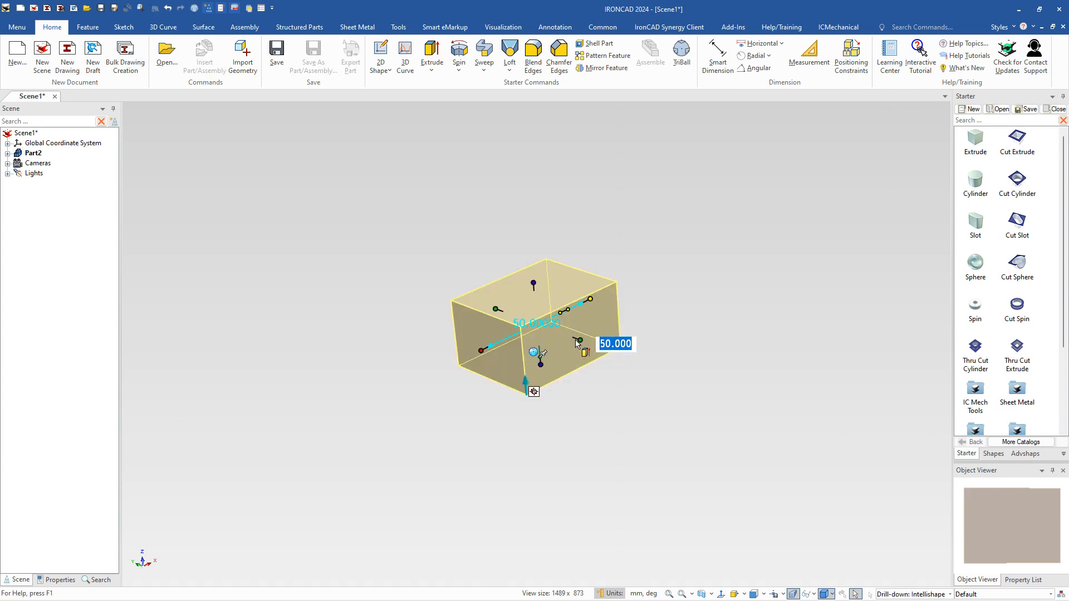
pyautogui.write('69')
pyautogui.press('Tab')
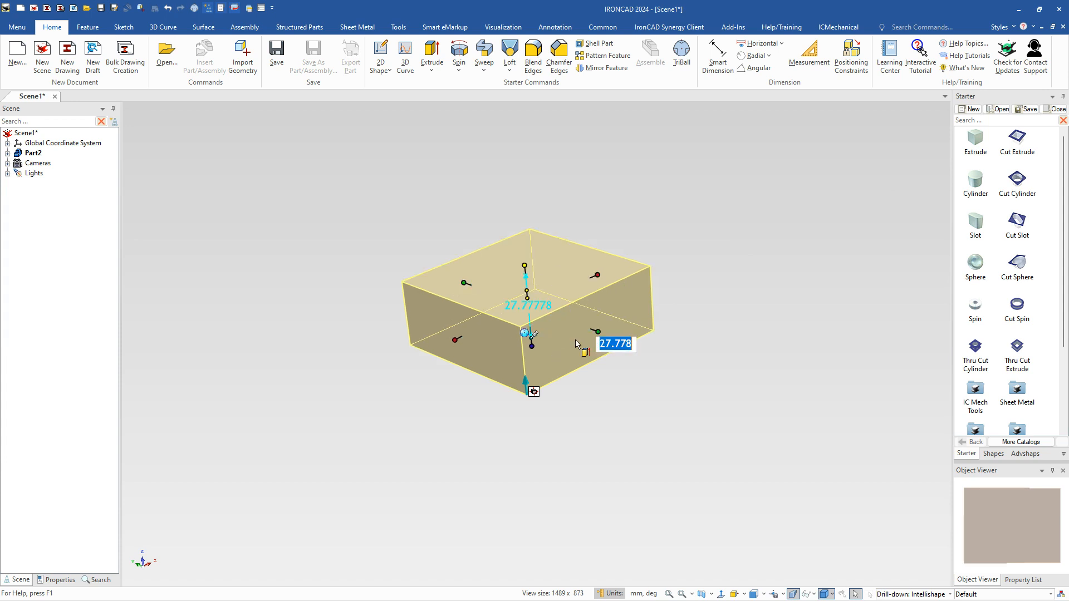
pyautogui.write('16')
pyautogui.press('Tab')
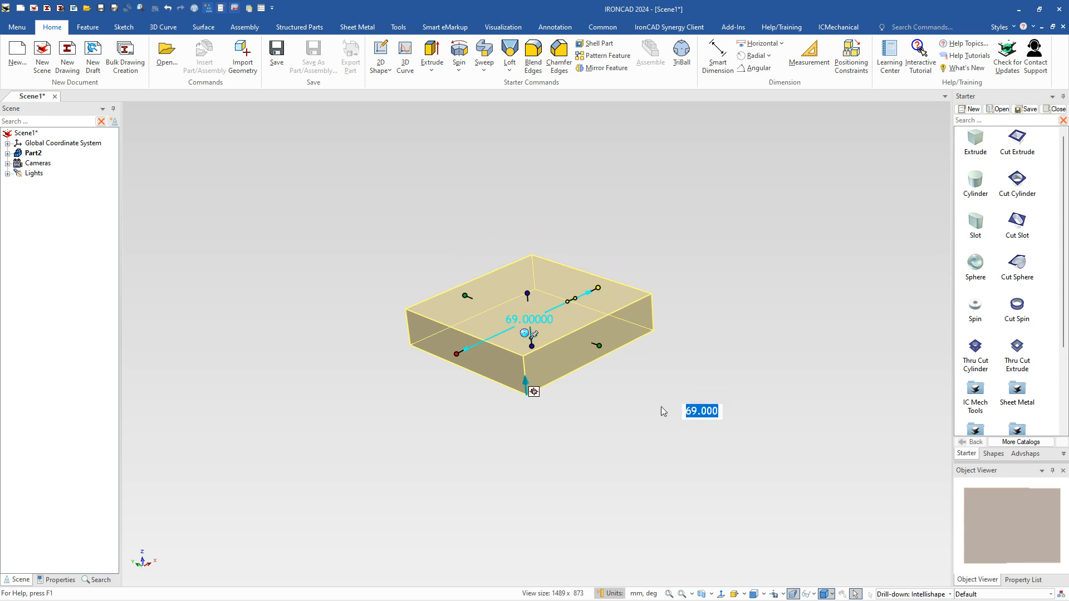
pyautogui.moveTo(632, 448); pyautogui.dragTo(587, 468, button='middle')
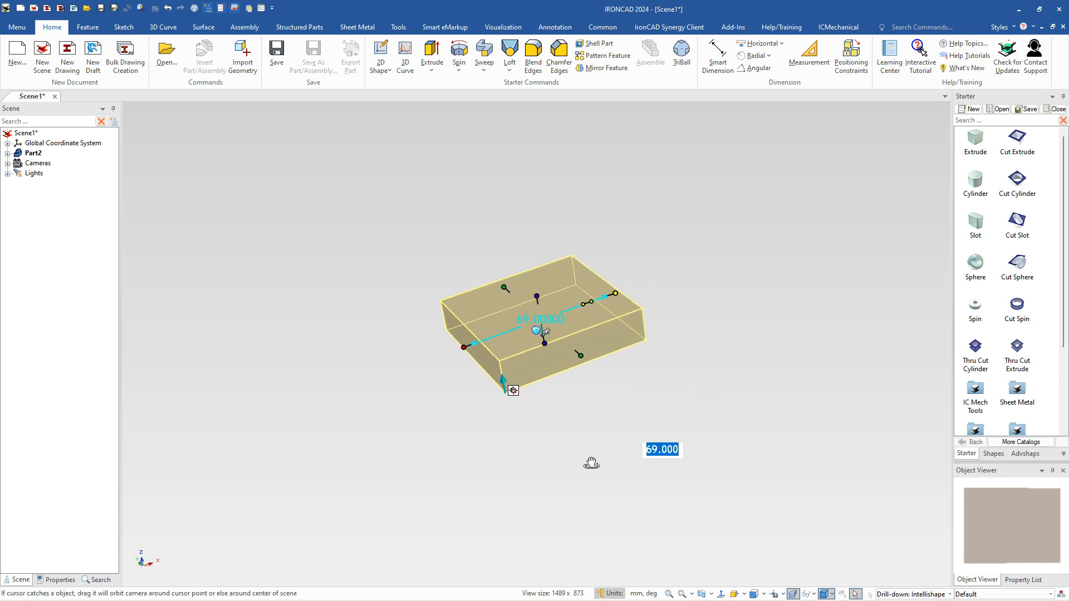
pyautogui.scroll(3, 688, 323)
pyautogui.click(692, 356)
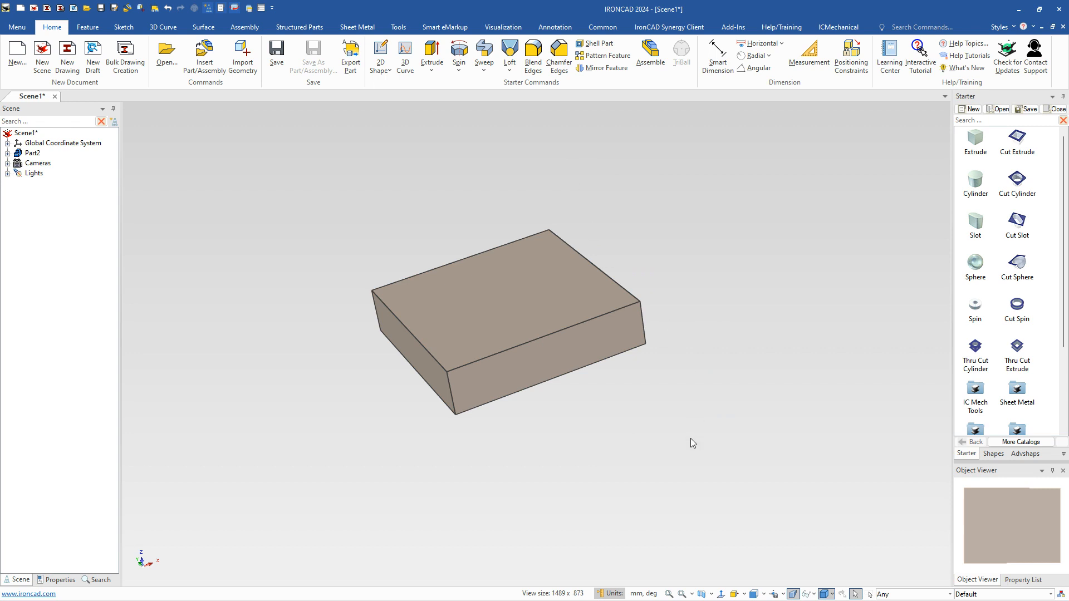
# - Place a Corner Sketch from the Additional Shapes catalog on an upper corner of the base plate
pyautogui.moveTo(686, 439); pyautogui.dragTo(688, 439, button='middle')
pyautogui.moveTo(517, 383); pyautogui.dragTo(512, 354, button='middle')
pyautogui.moveTo(747, 470); pyautogui.dragTo(600, 481, button='middle')
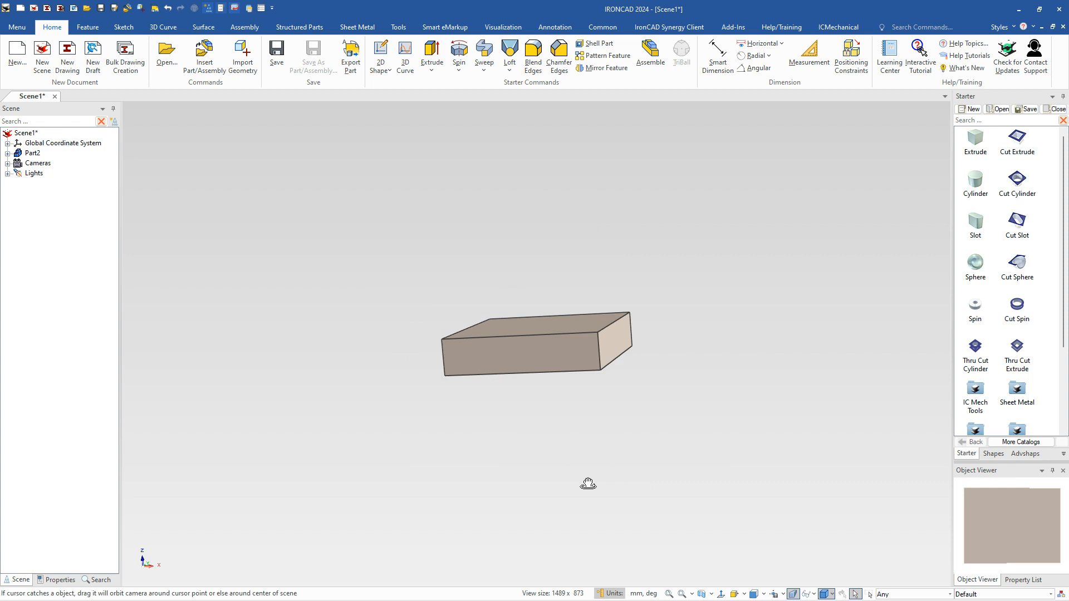
pyautogui.moveTo(673, 413); pyautogui.dragTo(620, 445, button='middle')
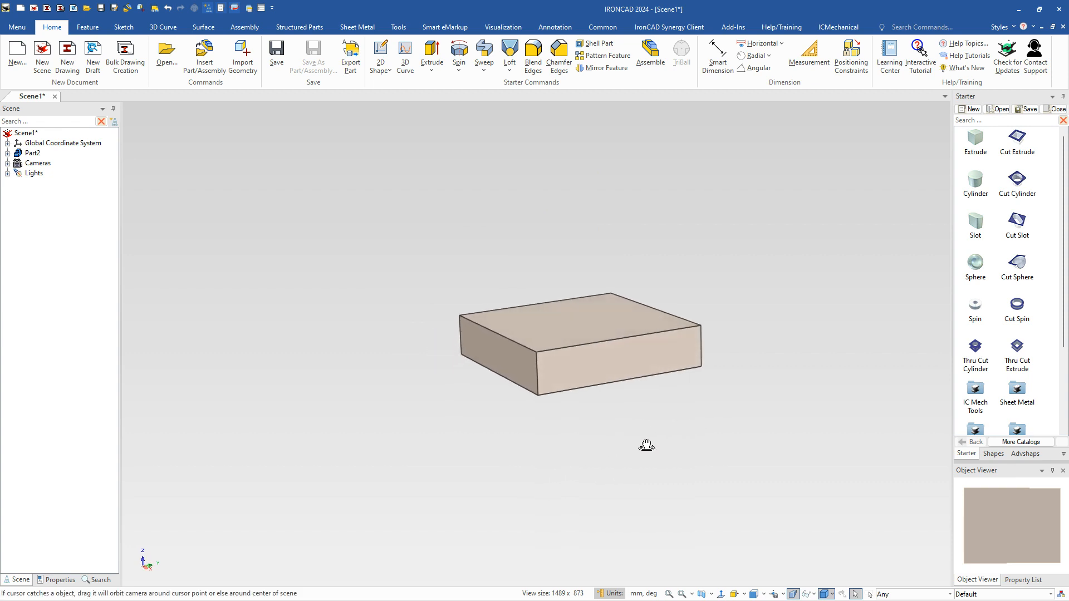
pyautogui.scroll(3, 683, 358)
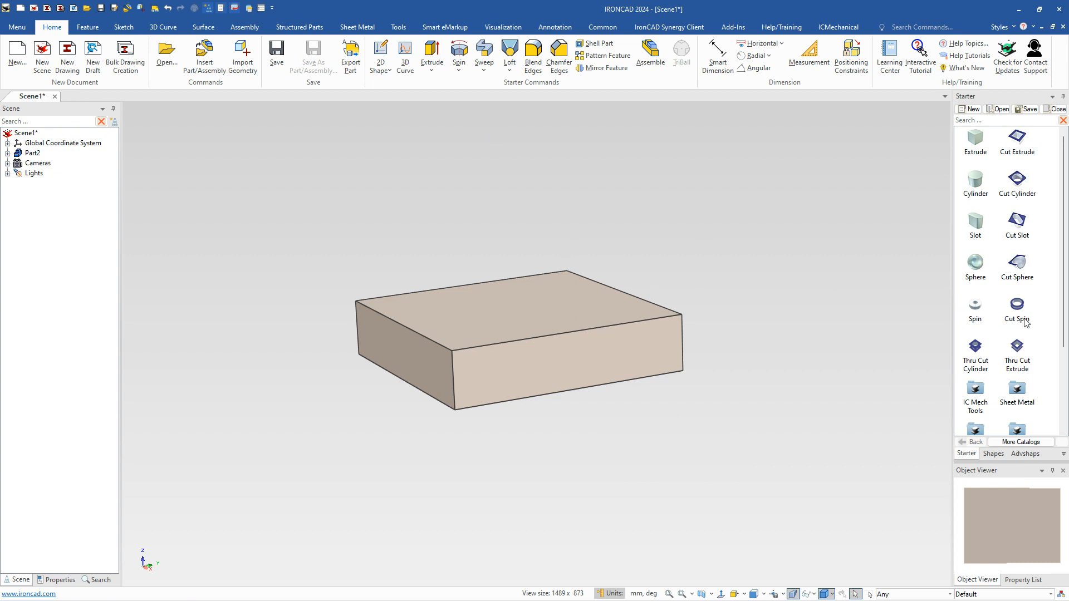
pyautogui.scroll(-3, 1023, 320)
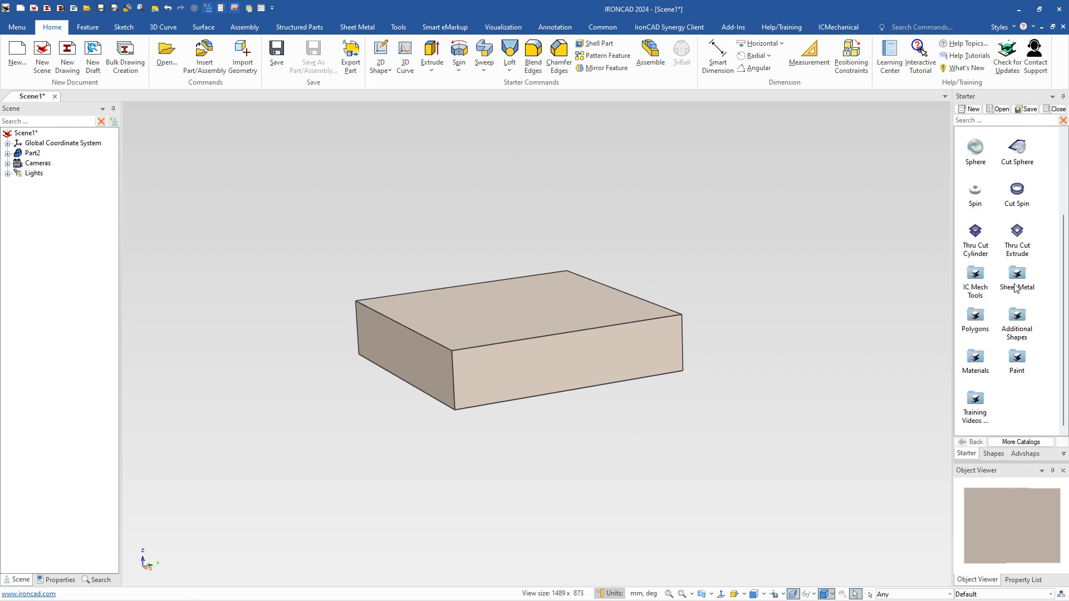
pyautogui.doubleClick(1018, 317)
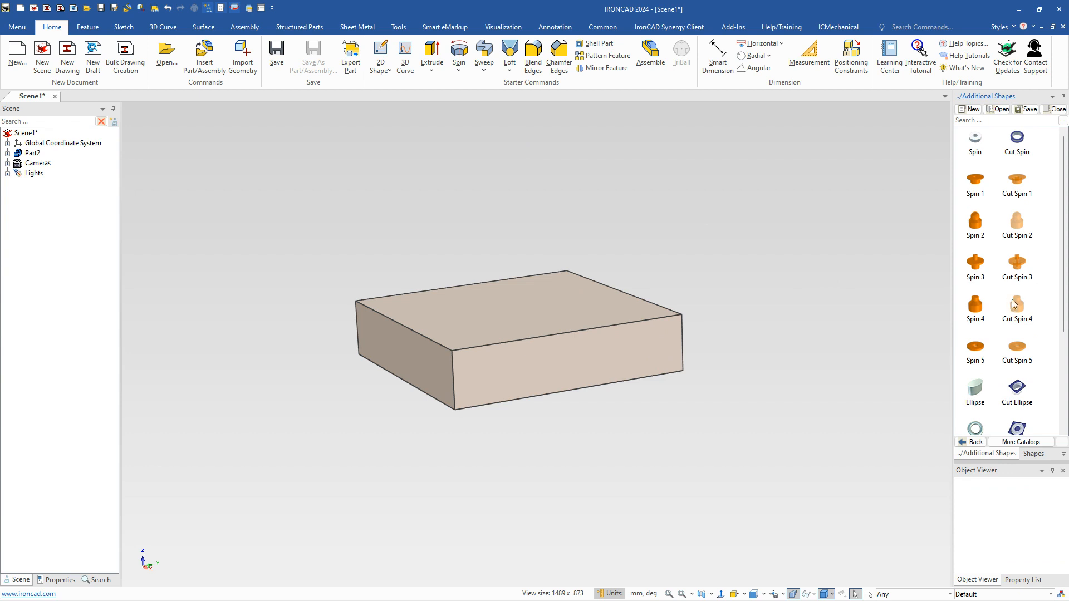
pyautogui.click(972, 441)
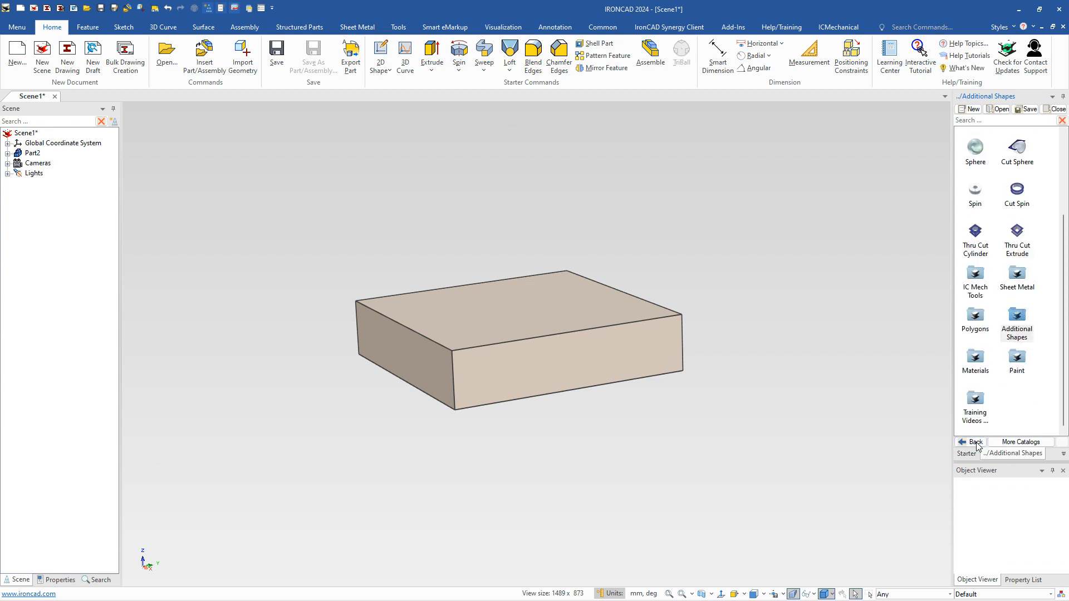
pyautogui.doubleClick(1019, 319)
pyautogui.scroll(-4, 1021, 322)
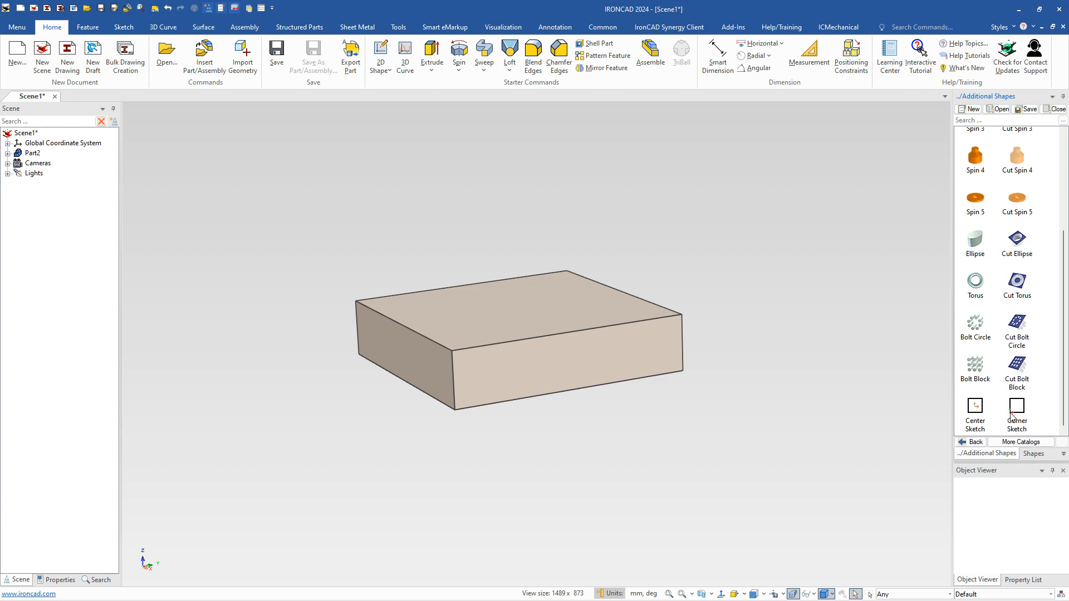
pyautogui.moveTo(1024, 415)
pyautogui.mouseDown()
pyautogui.moveTo(916, 405)
pyautogui.moveTo(580, 334)
pyautogui.moveTo(863, 363)
pyautogui.moveTo(1029, 422)
pyautogui.moveTo(740, 353)
pyautogui.moveTo(681, 317)
pyautogui.mouseUp()
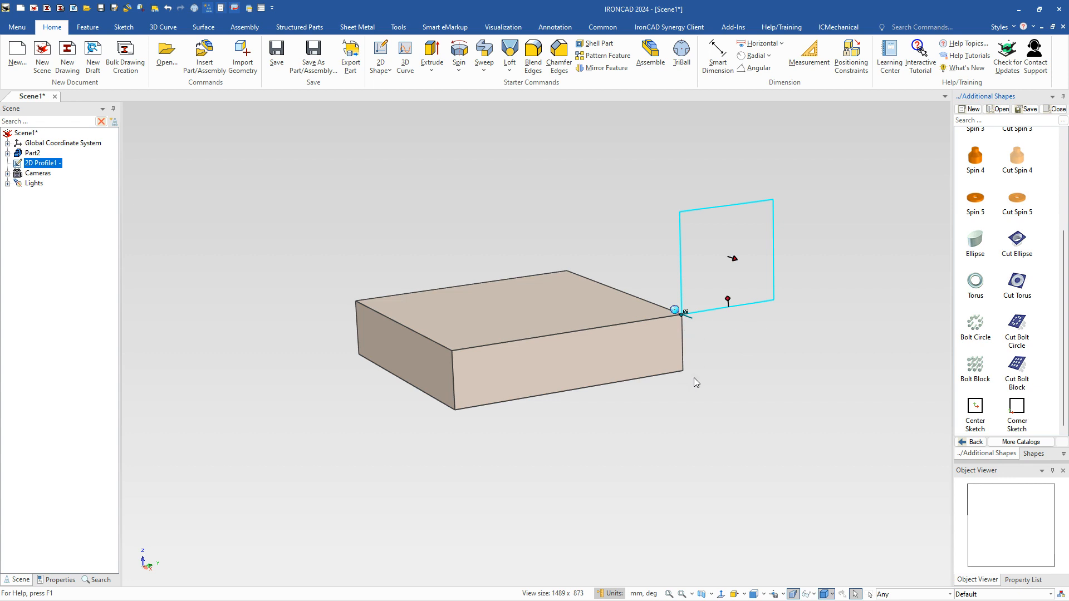
# - Stretch the sketch rectangle so its base spans the full length of the plate's upper edge between the two corners
pyautogui.press('F10')
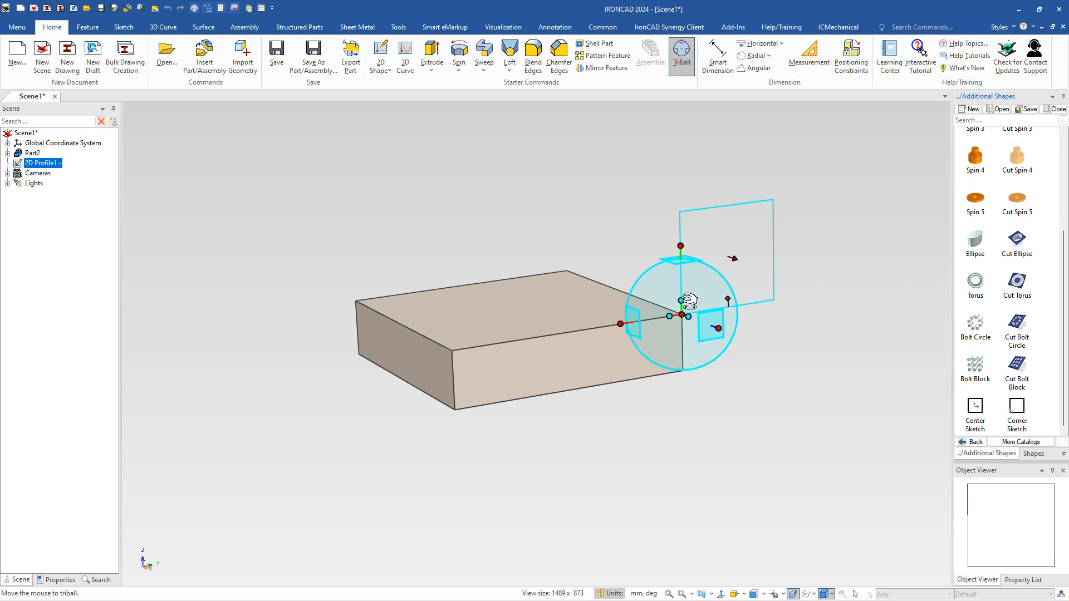
pyautogui.press('F10')
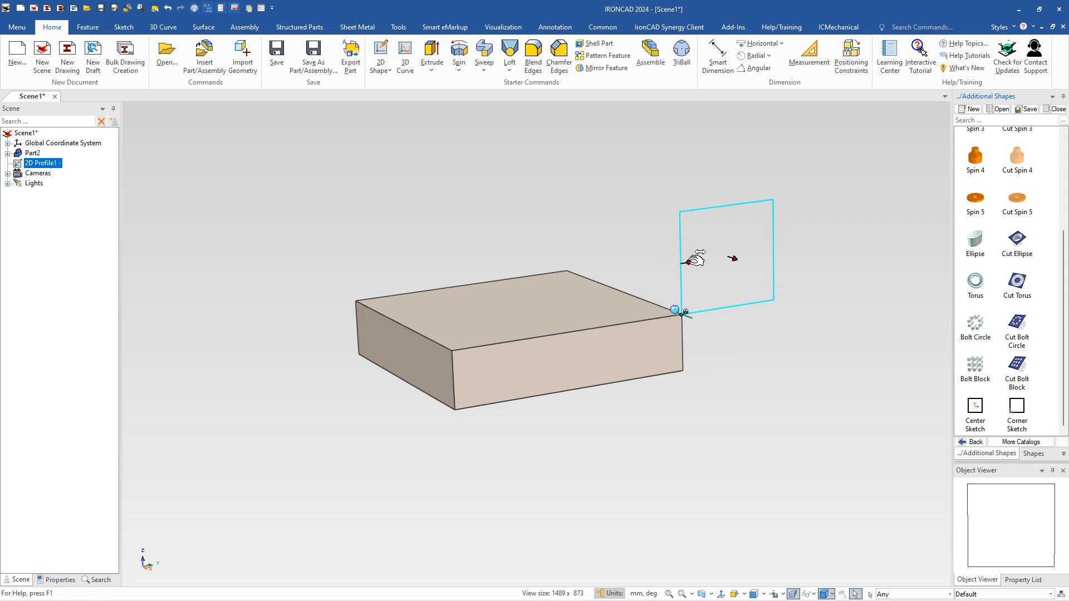
pyautogui.moveTo(691, 261)
pyautogui.mouseDown()
pyautogui.moveTo(510, 326)
pyautogui.moveTo(455, 363)
pyautogui.mouseUp()
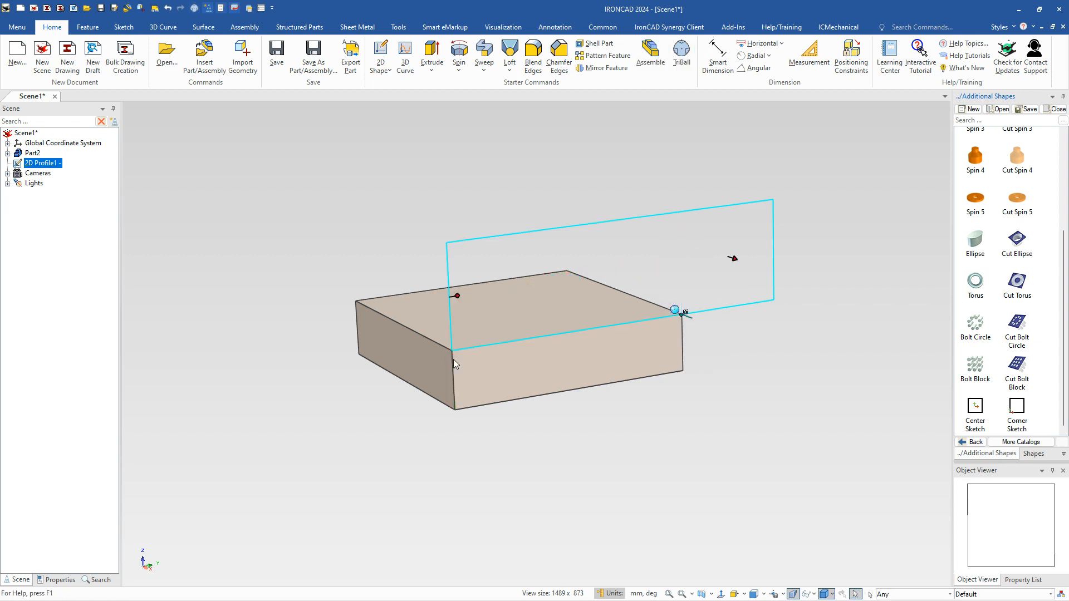
pyautogui.moveTo(767, 249); pyautogui.dragTo(683, 331)
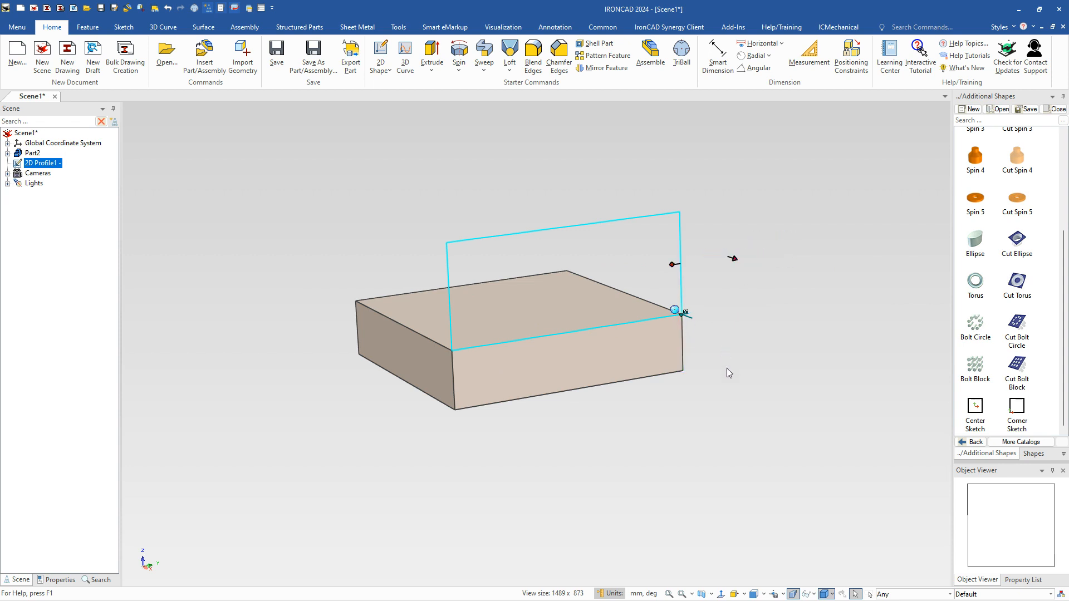
# - Edit the sketch and draw a 13 mm radius circle centred above the rectangle's midpoint, about 49 mm above its base
pyautogui.press('e')
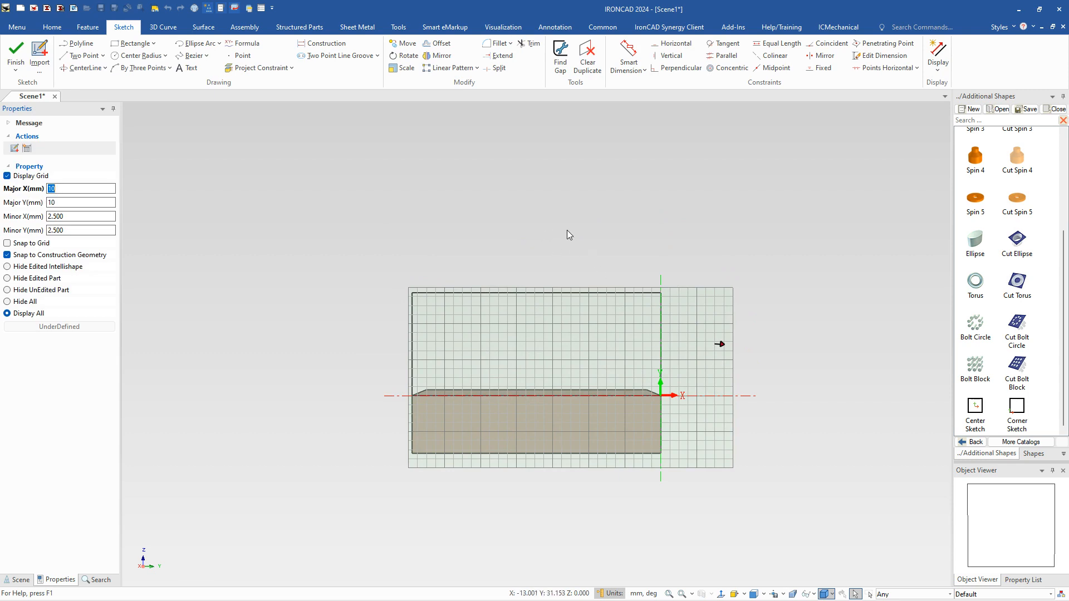
pyautogui.click(138, 56)
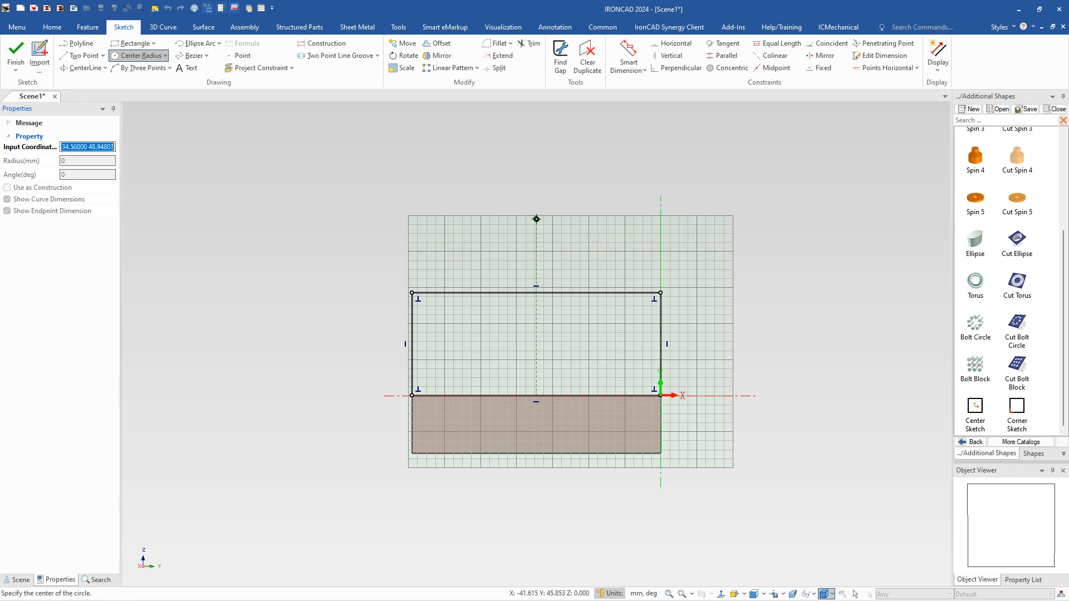
pyautogui.click(536, 218)
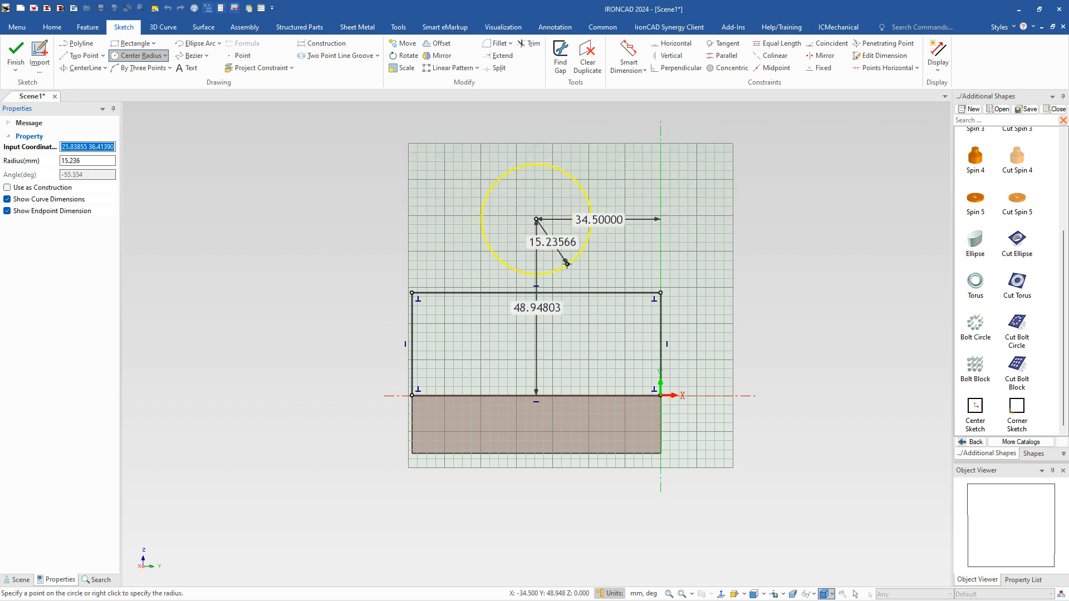
pyautogui.rightClick(567, 264)
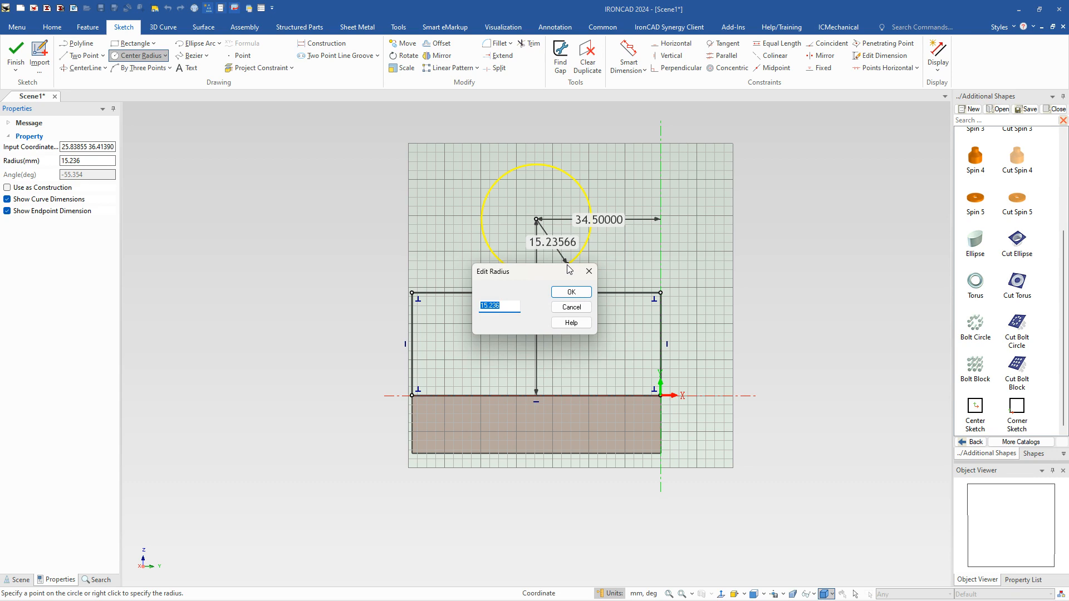
pyautogui.write('13')
pyautogui.press('Return')
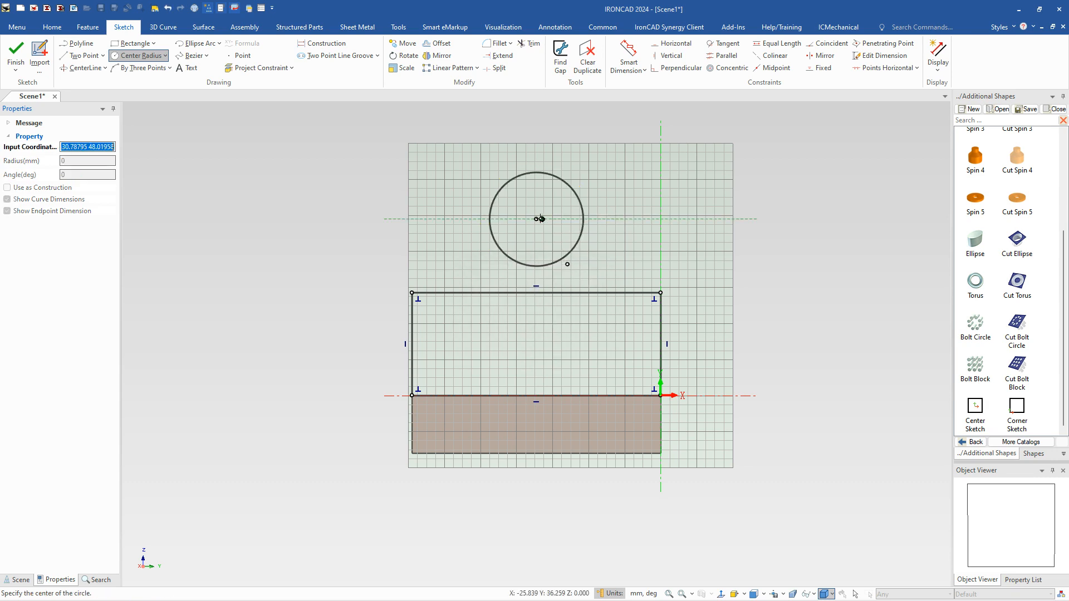
# - Draw a concentric circle of 5 mm radius inside the 13 mm radius circle
pyautogui.click(536, 218)
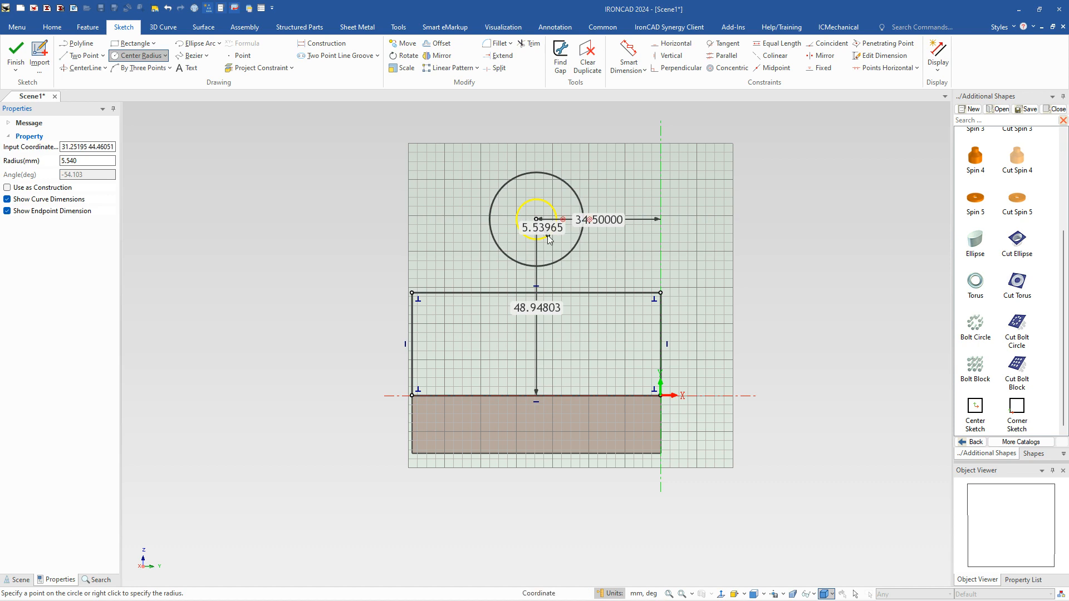
pyautogui.rightClick(547, 235)
pyautogui.write('5')
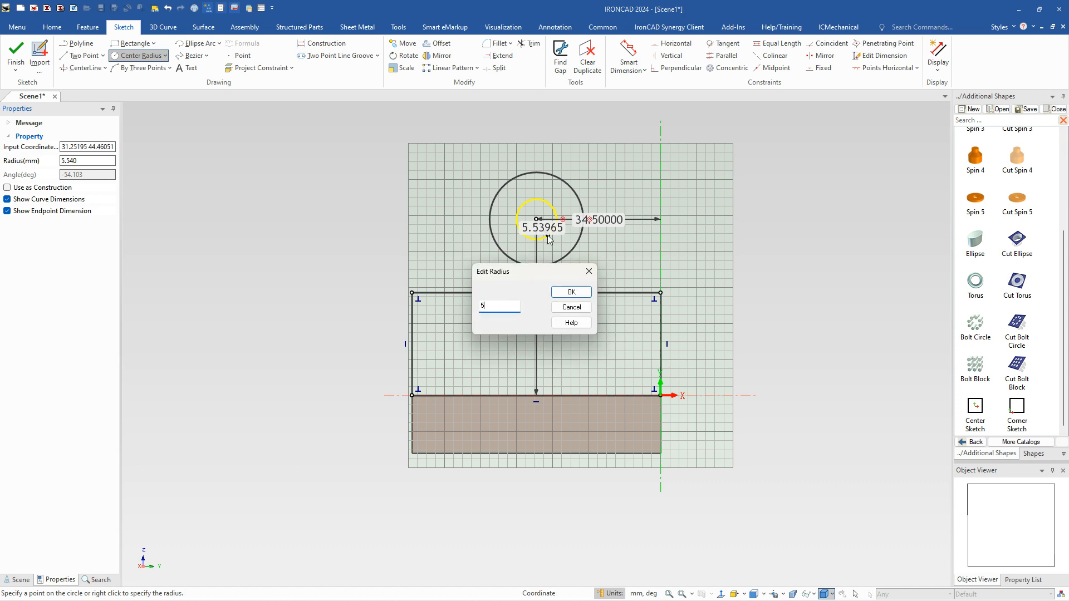
pyautogui.press('Return')
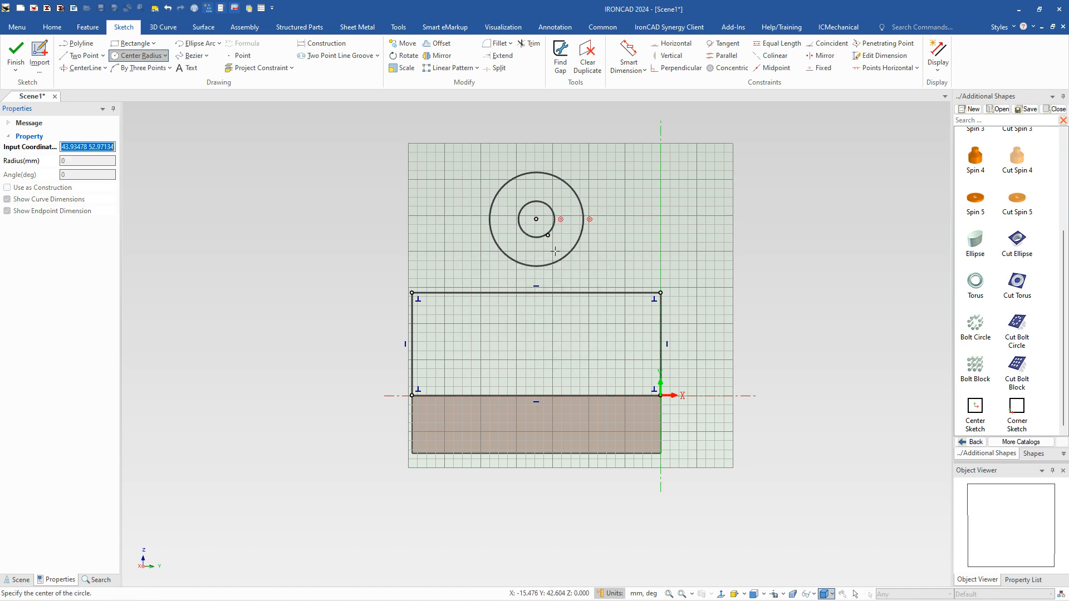
# - Check the sketch's automatic geometry constraint options without changing them
pyautogui.rightClick(700, 256)
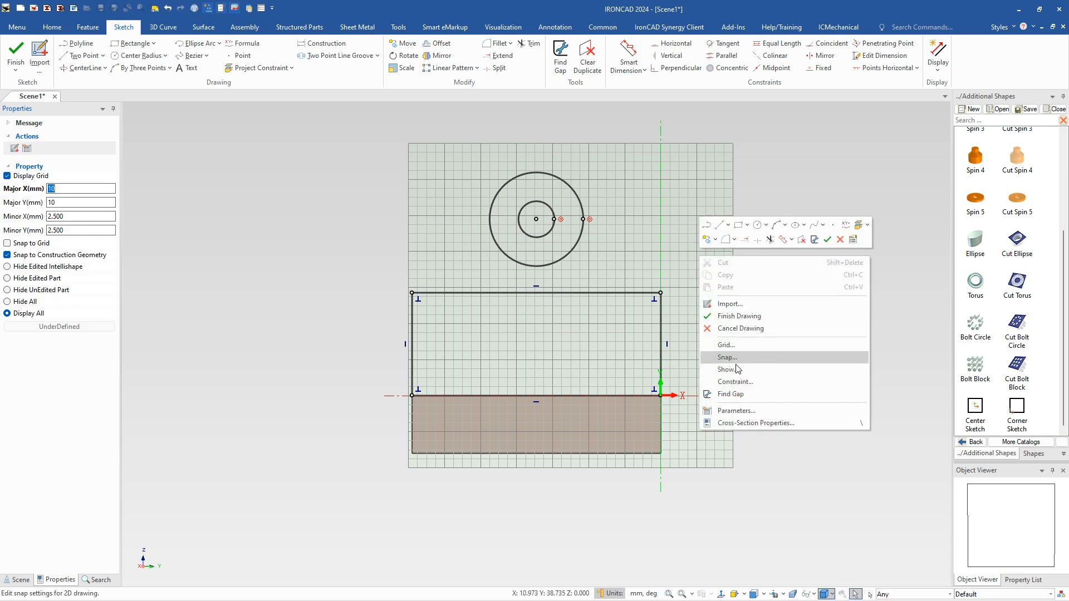
pyautogui.click(735, 382)
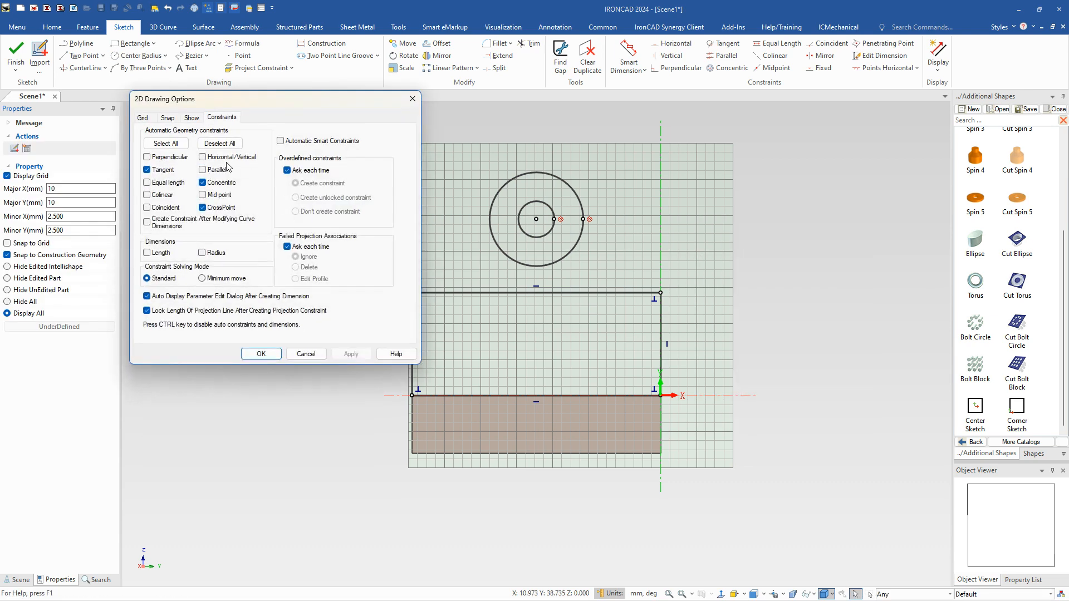
pyautogui.click(305, 354)
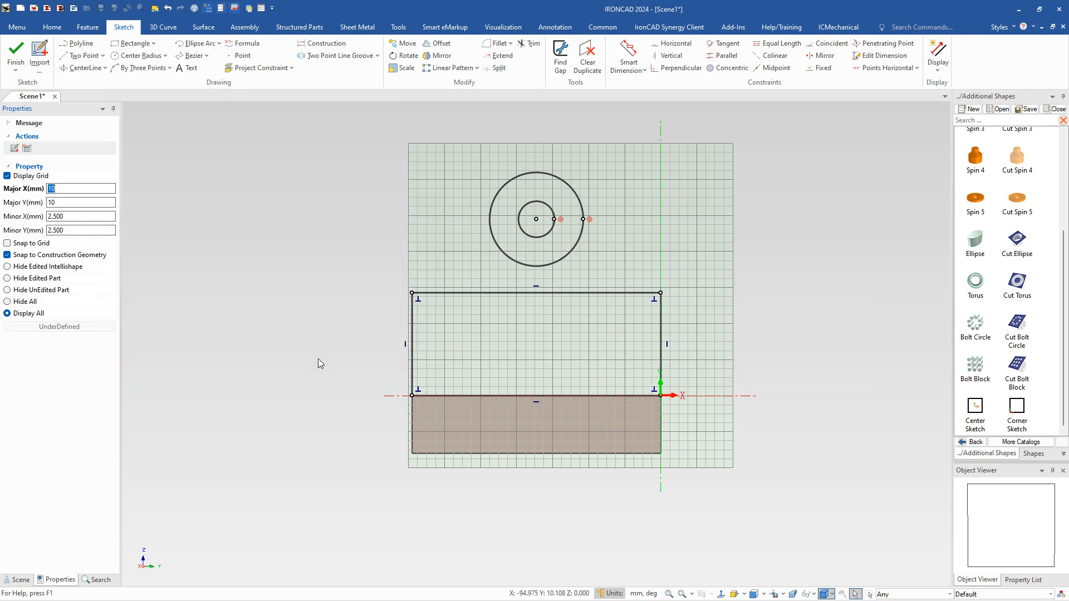
# - Delete the rectangle's top line and attach the free ends of both side lines tangentially to the outer circle
pyautogui.click(483, 294)
pyautogui.press('Delete')
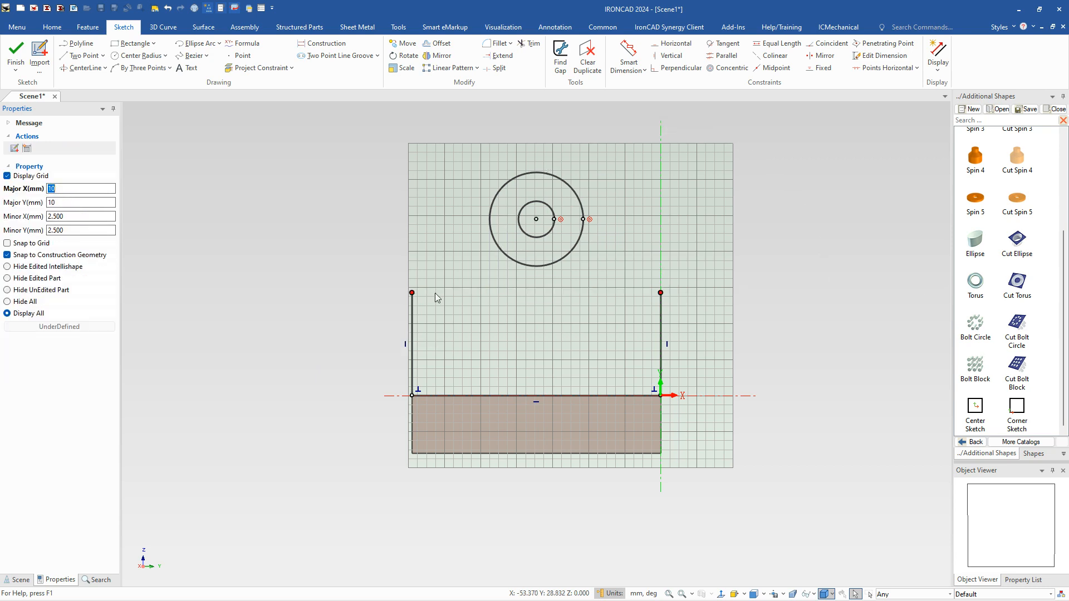
pyautogui.moveTo(412, 292); pyautogui.dragTo(493, 200)
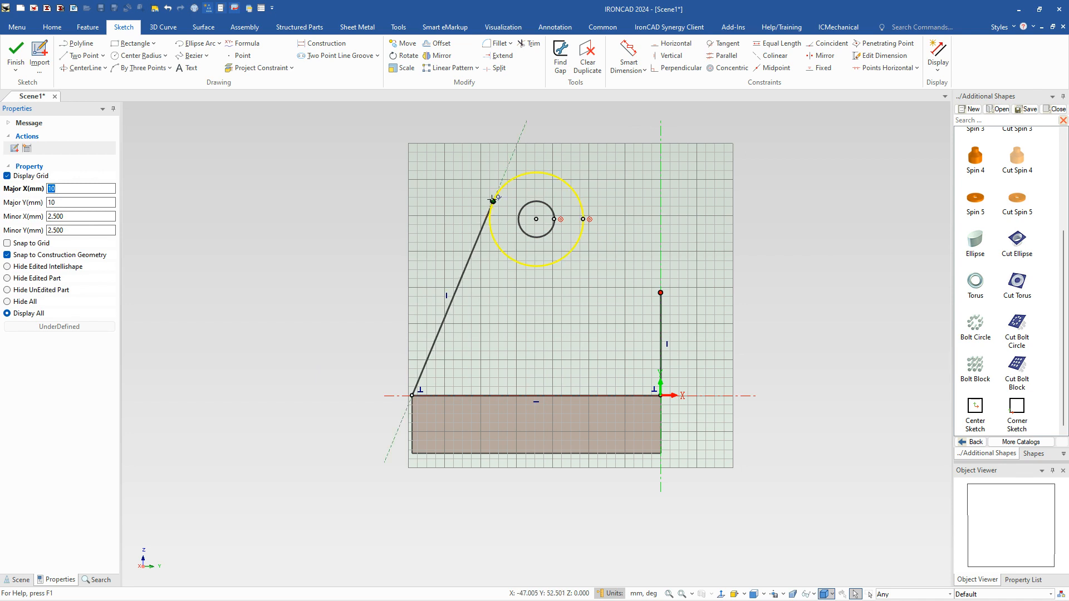
pyautogui.moveTo(661, 293); pyautogui.dragTo(580, 202)
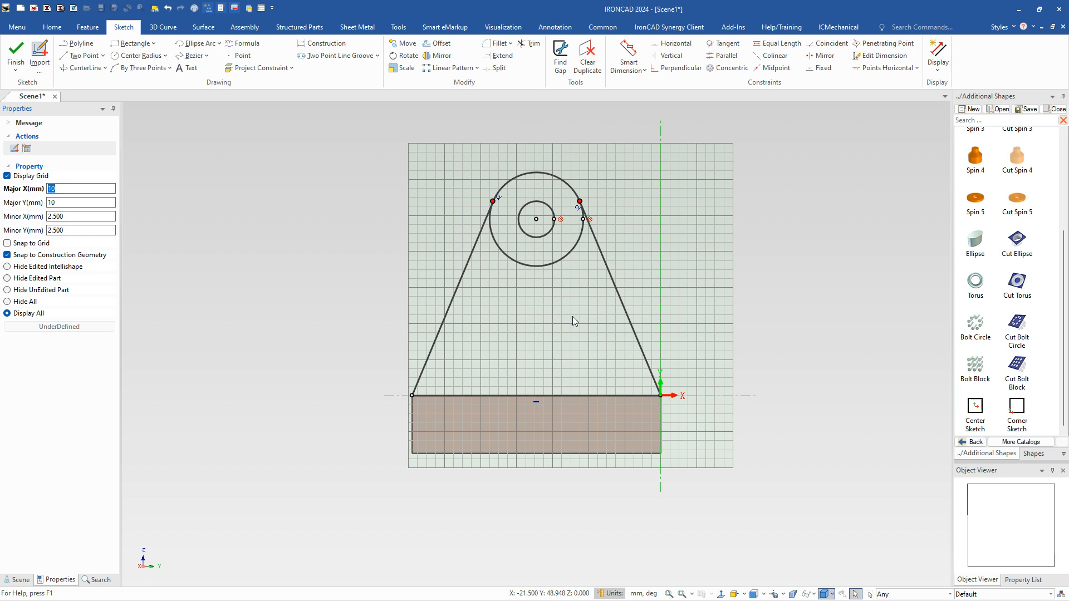
# - Trim away the lower arc of the outer circle between the two slanted side lines
pyautogui.click(529, 43)
pyautogui.click(552, 261)
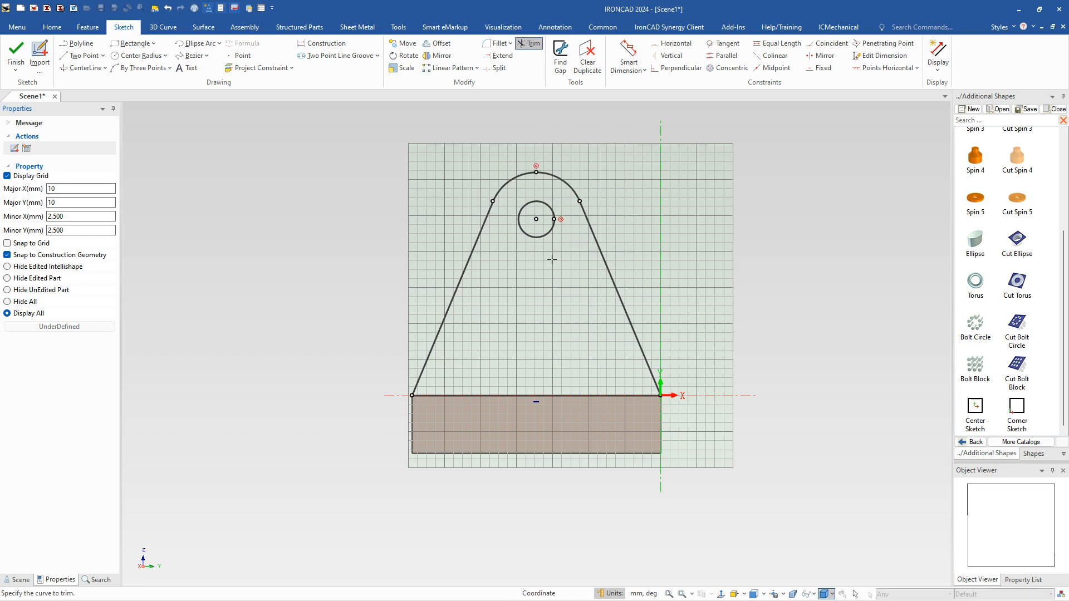
# - Constrain both slanted side lines of the lug profile tangent to the top arc
pyautogui.press('Escape')
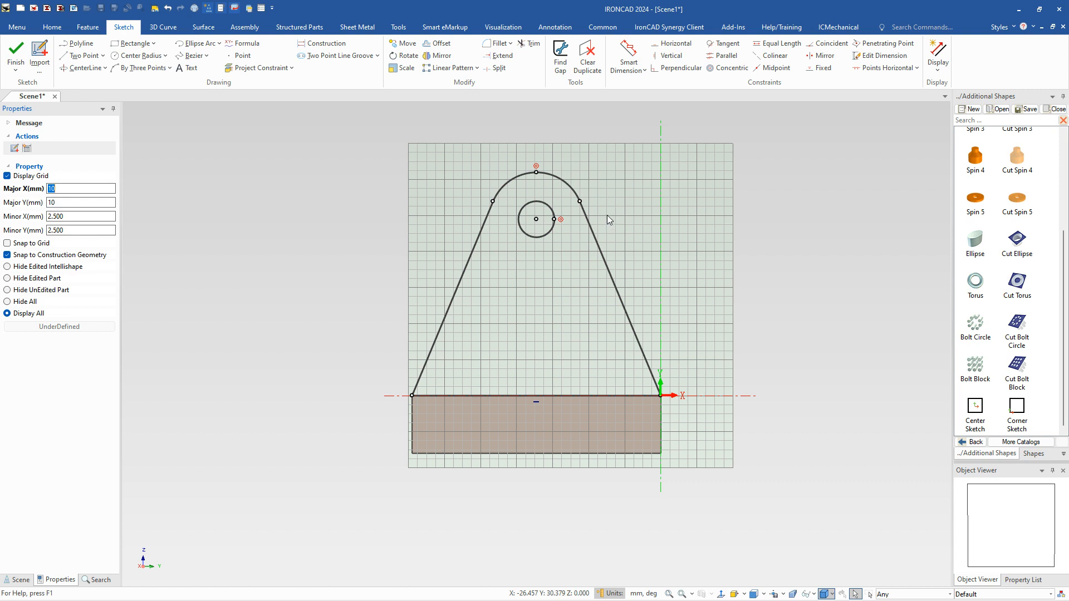
pyautogui.click(583, 210)
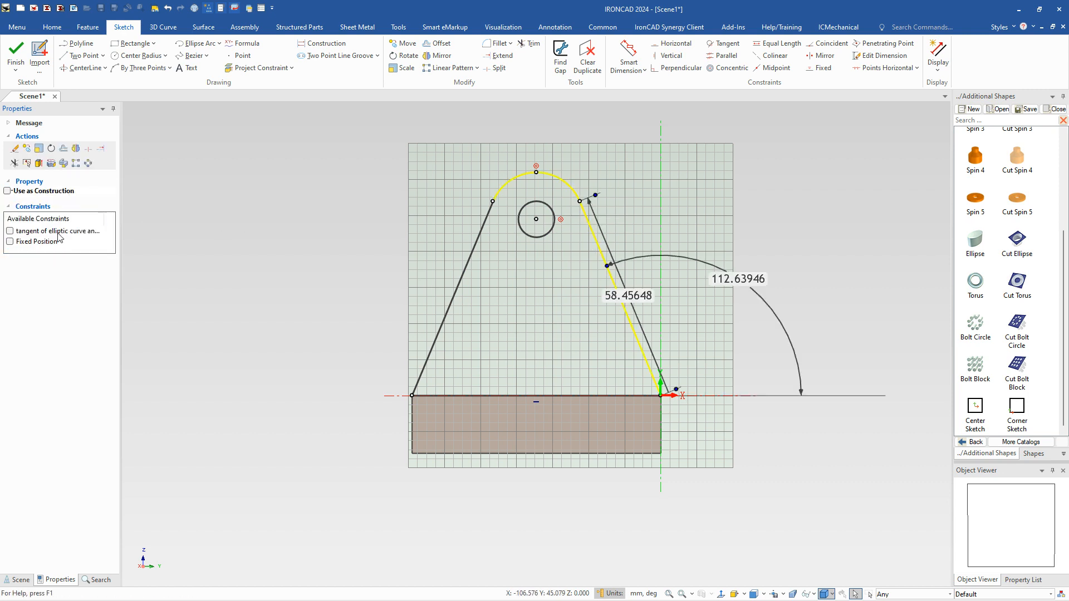
pyautogui.click(58, 232)
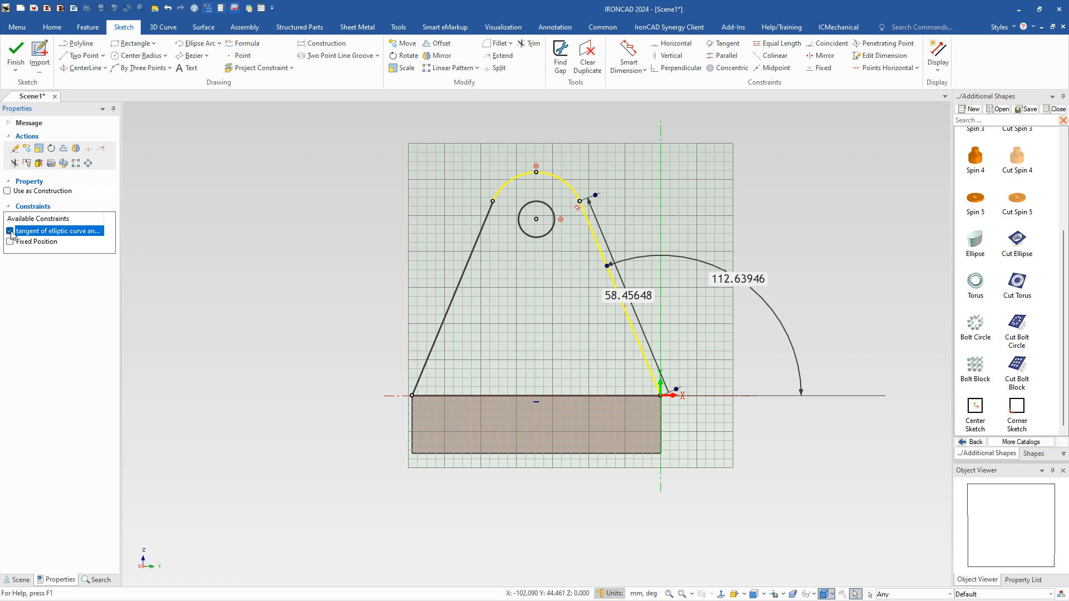
pyautogui.click(489, 235)
pyautogui.moveTo(499, 231); pyautogui.dragTo(482, 193)
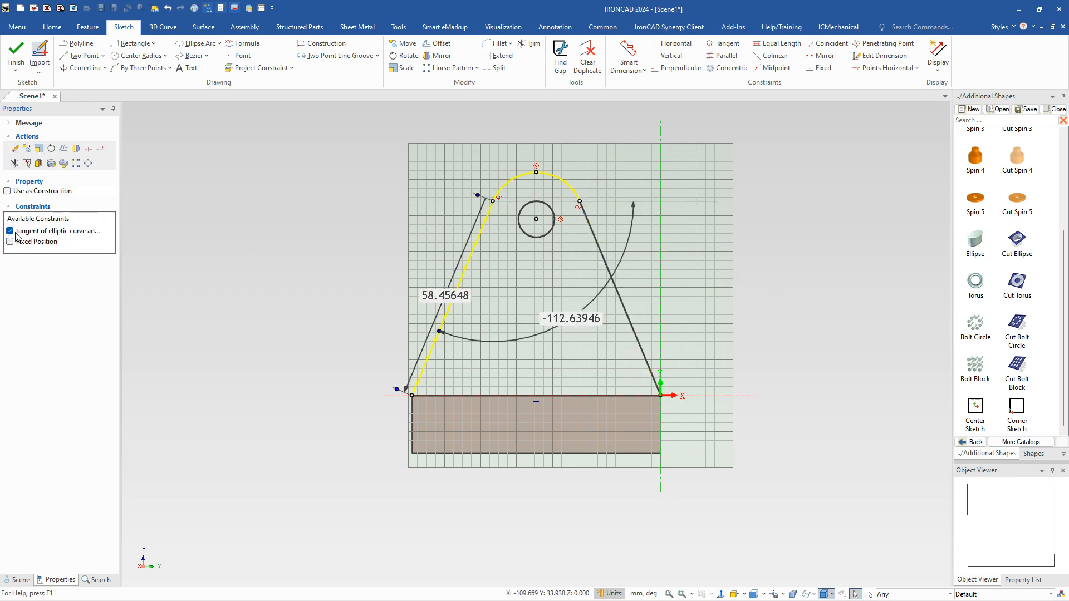
pyautogui.click(334, 222)
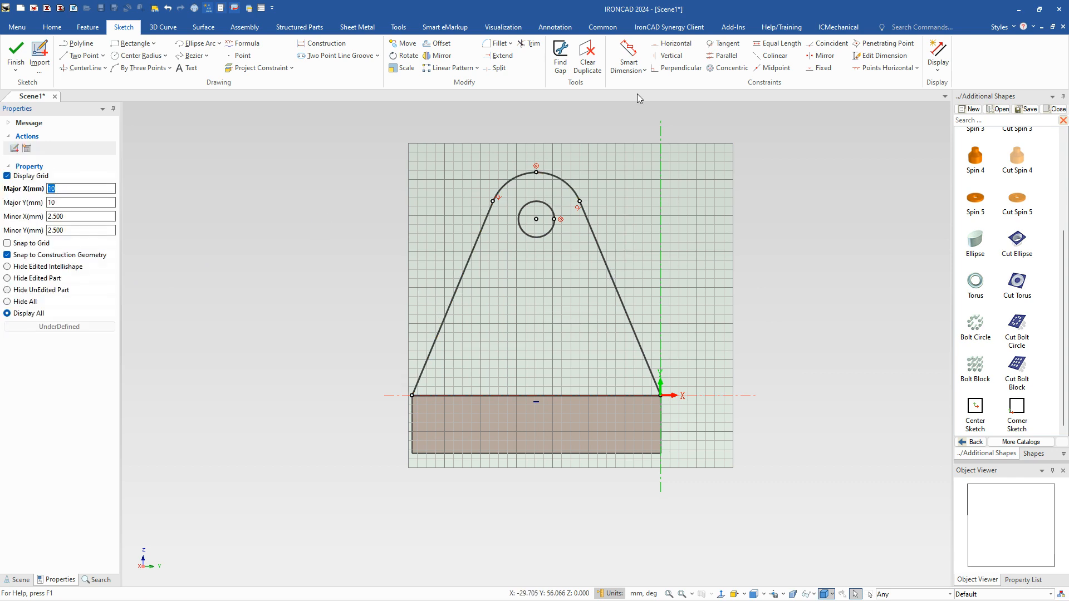
# - Add a radius dimension to the lug profile's top arc and finish the sketch
pyautogui.click(628, 55)
pyautogui.click(559, 178)
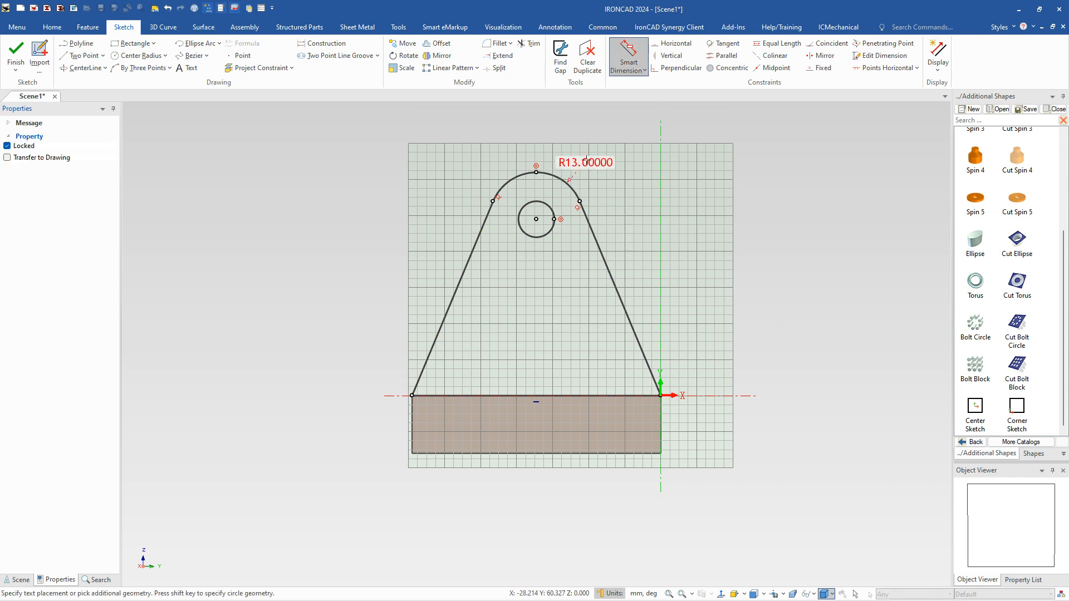
pyautogui.click(600, 157)
pyautogui.click(588, 173)
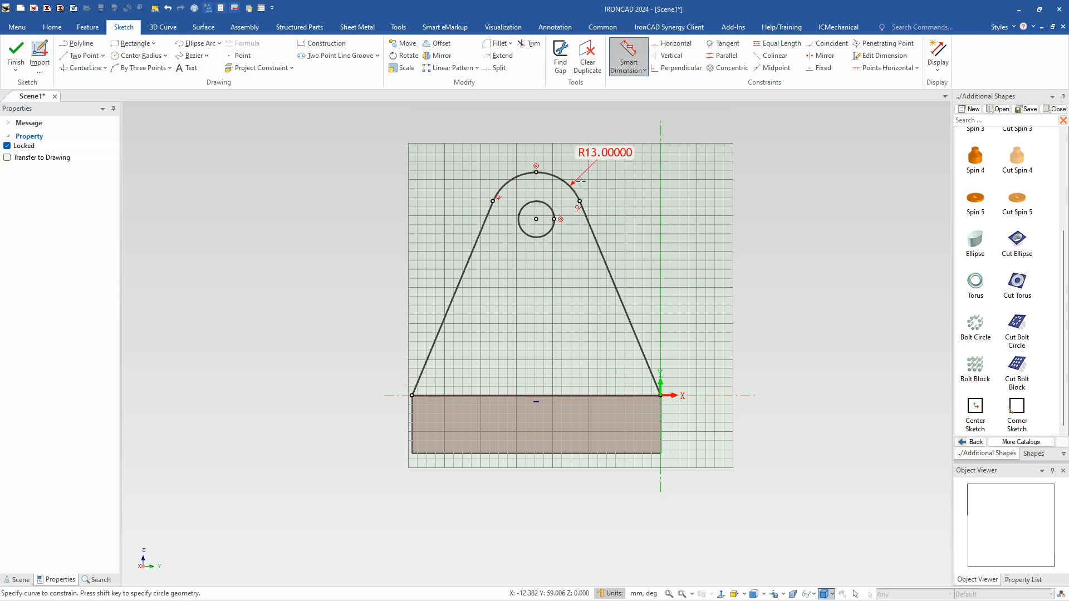
pyautogui.press('Escape')
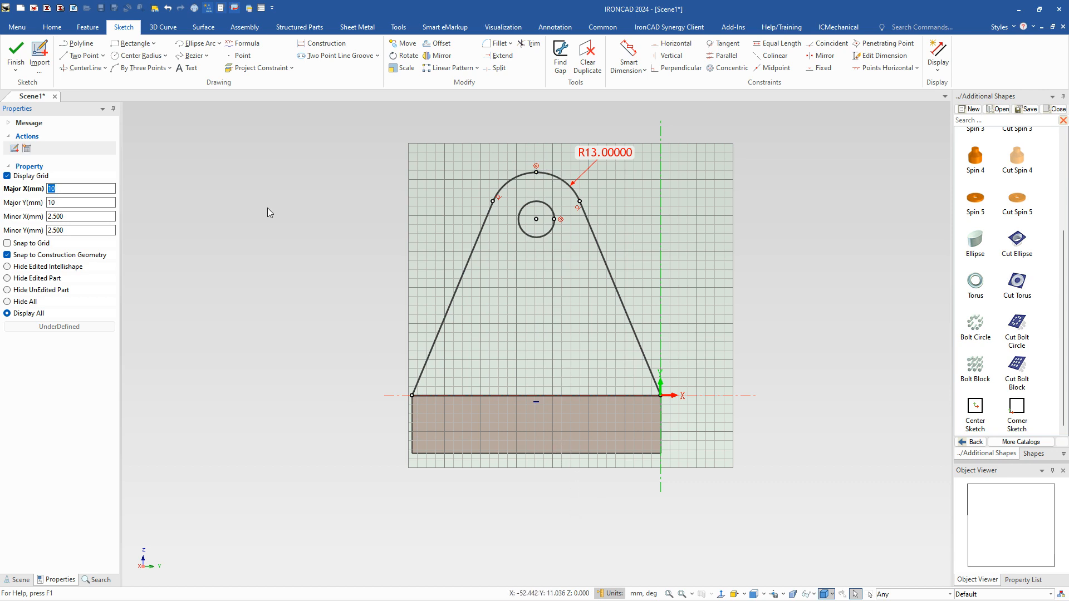
pyautogui.click(15, 56)
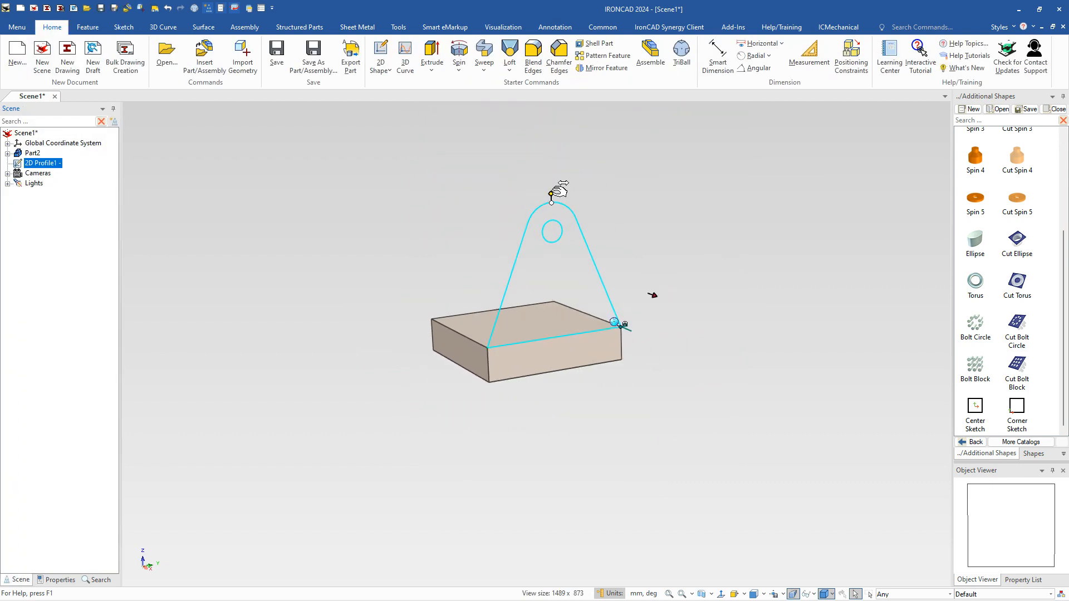
# - Set the distance from the base plate's bottom edge to the top of the lug profile to 69 mm
pyautogui.rightClick(551, 194)
pyautogui.moveTo(604, 214)
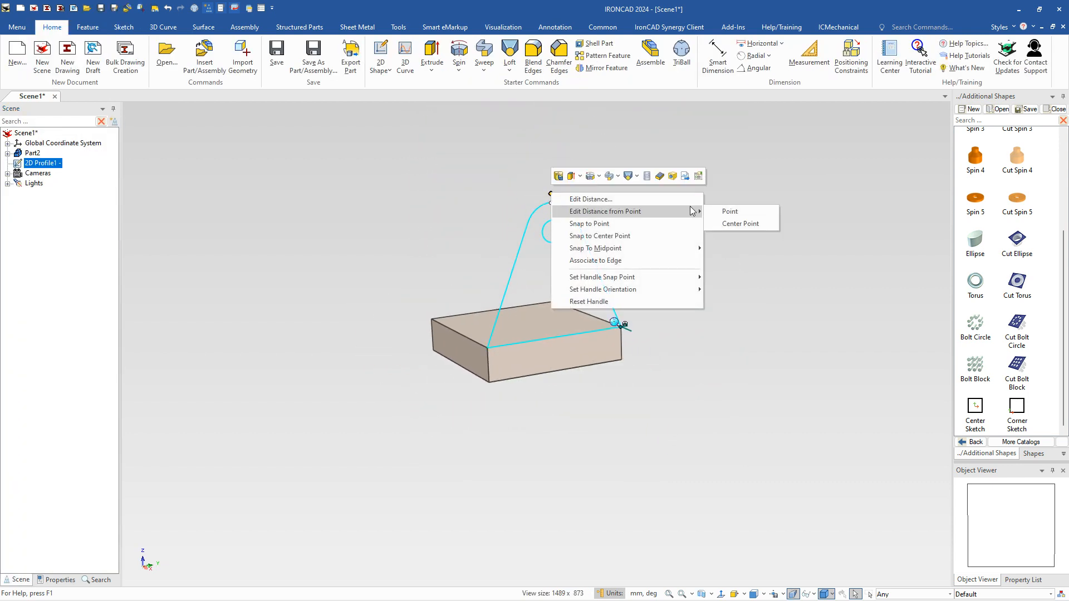
pyautogui.click(734, 213)
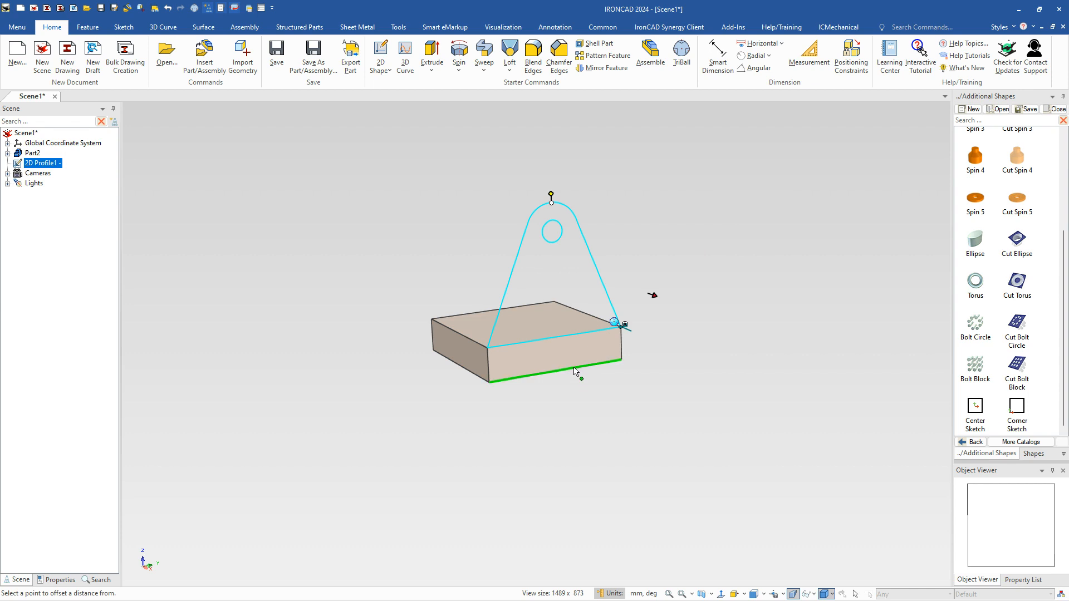
pyautogui.click(575, 374)
pyautogui.write('69')
pyautogui.press('Return')
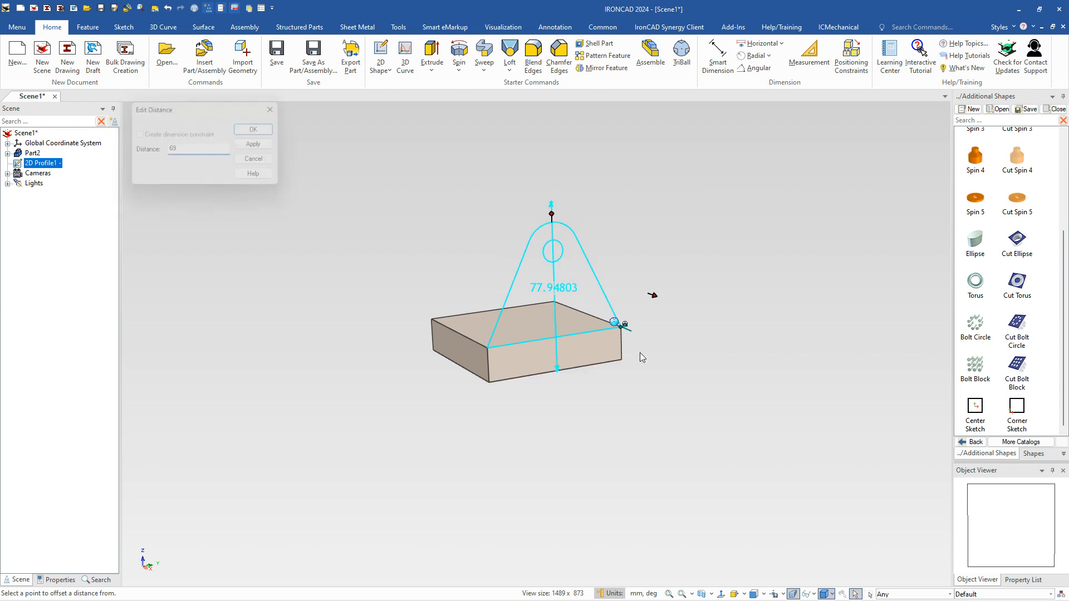
pyautogui.click(708, 200)
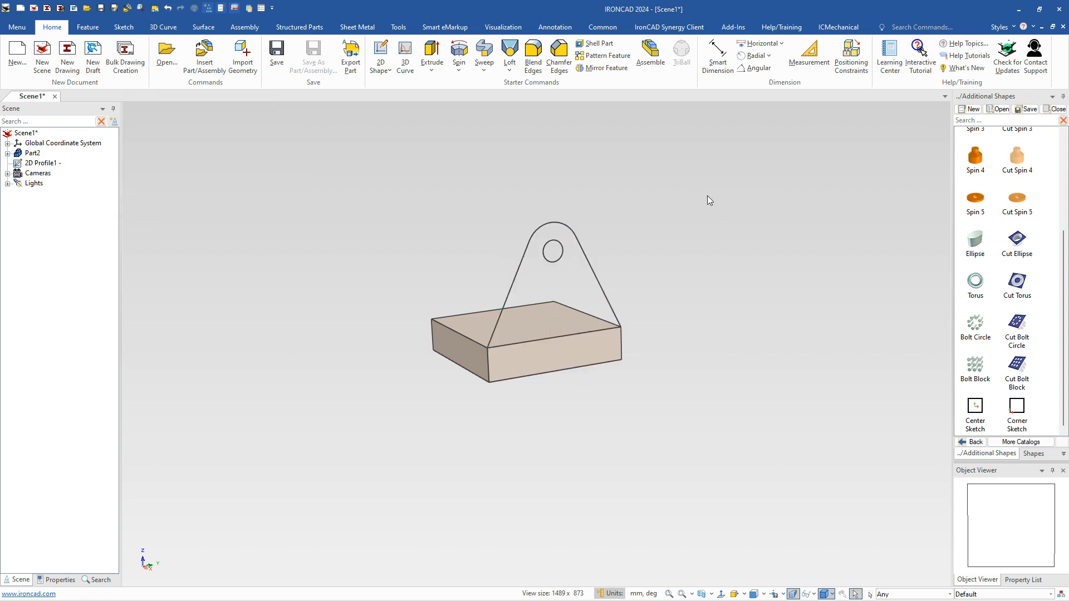
# - Set up a solid extrusion of the lug profile that adds material to the base plate
pyautogui.click(578, 243)
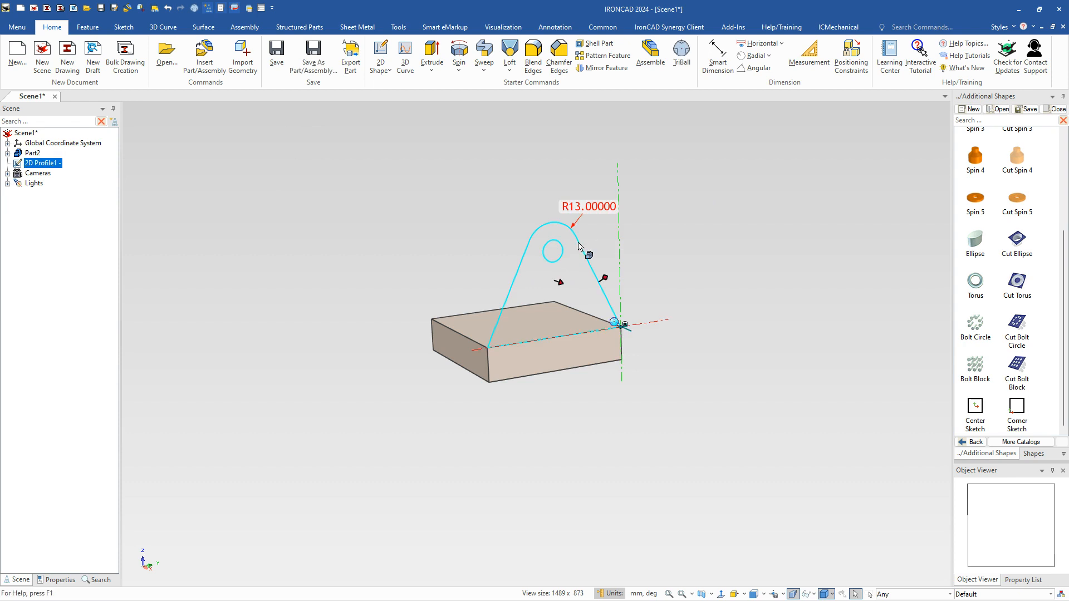
pyautogui.rightClick(578, 243)
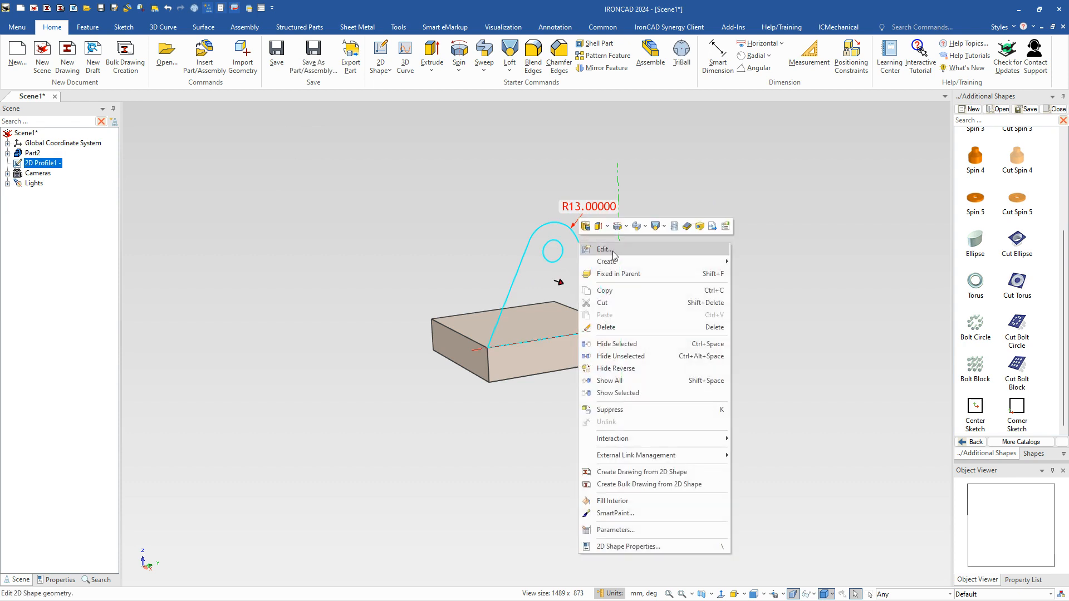
pyautogui.moveTo(639, 262)
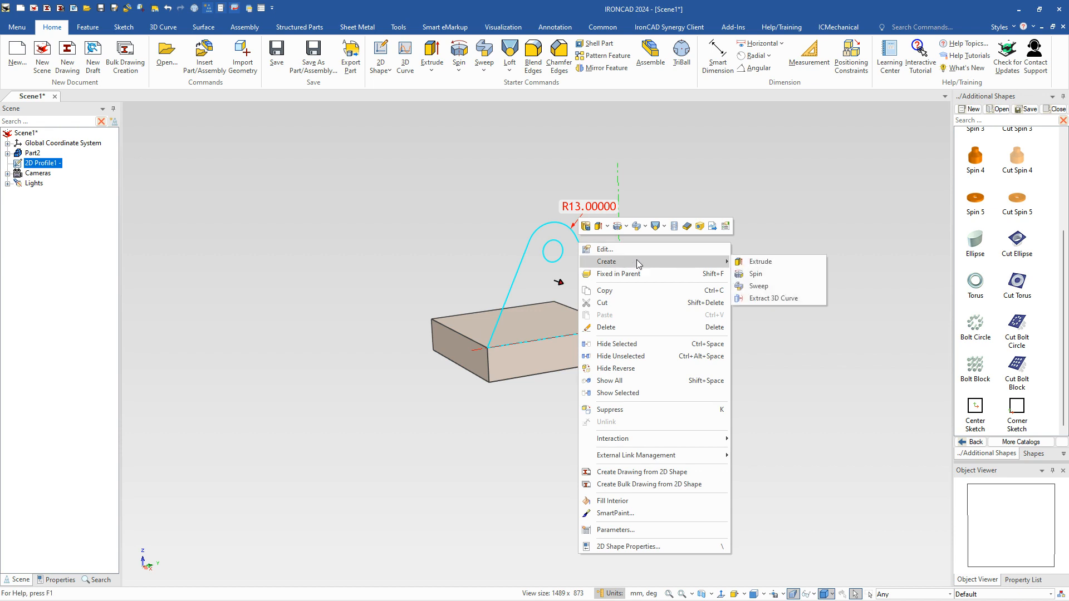
pyautogui.click(744, 261)
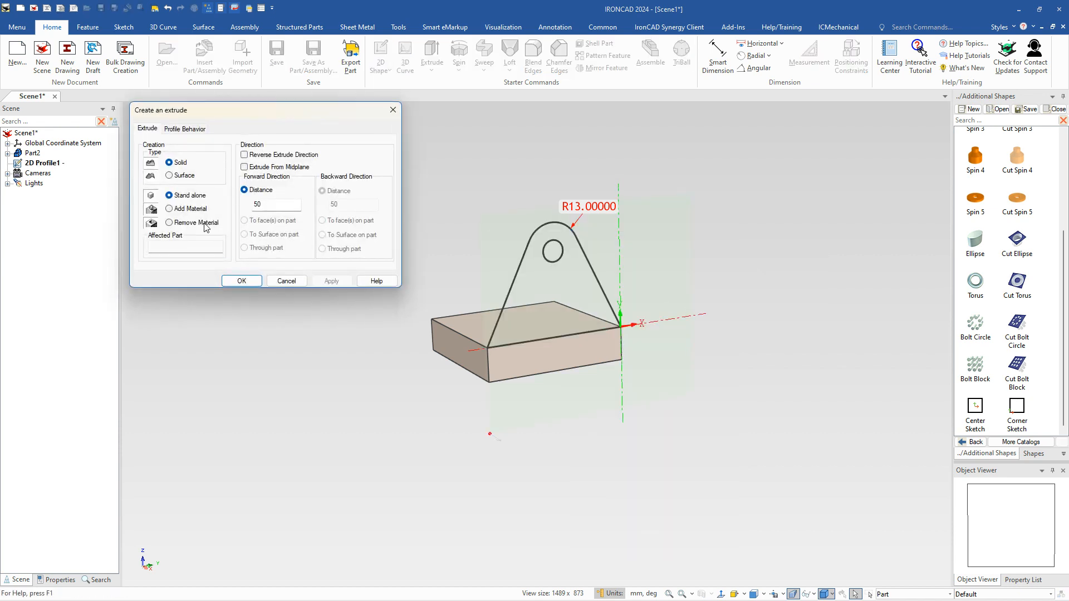
pyautogui.click(170, 208)
pyautogui.click(451, 348)
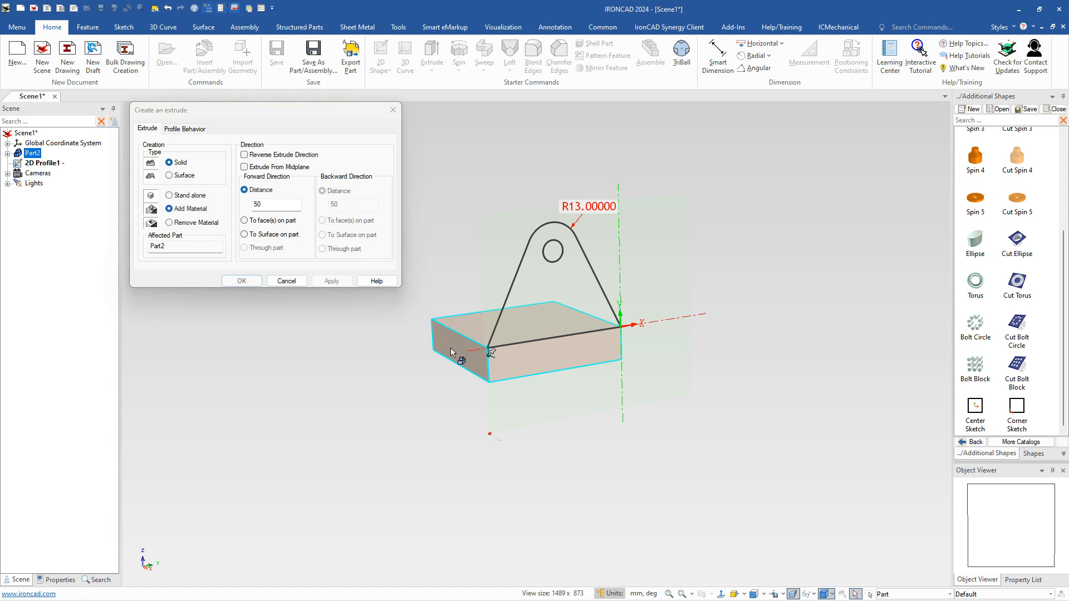
# - Reverse the extrusion direction, set the distance to 10 mm and create the lug
pyautogui.scroll(3, 489, 401)
pyautogui.scroll(-2, 533, 431)
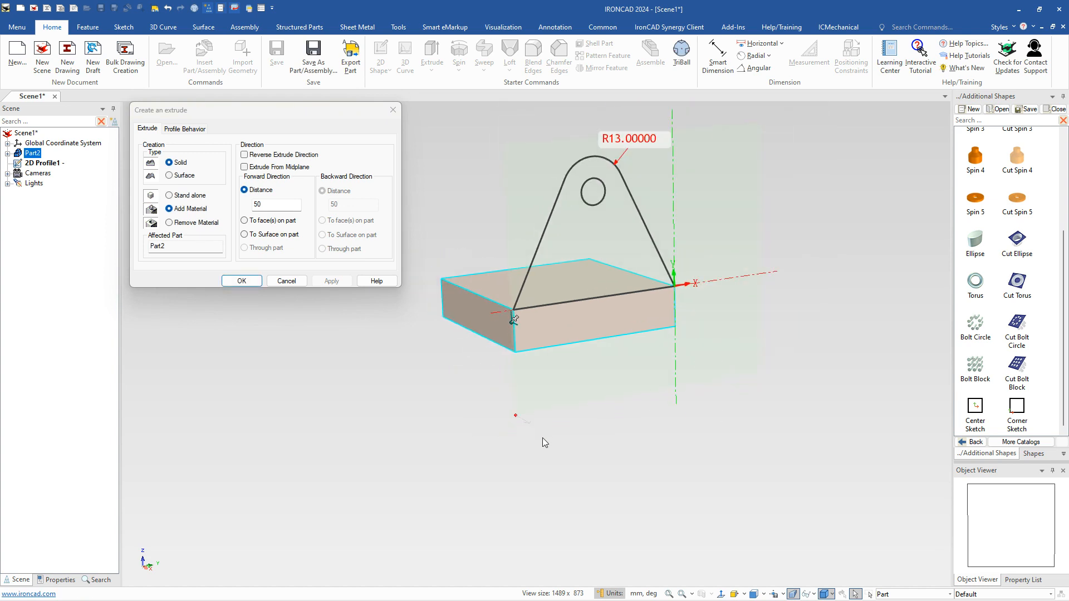
pyautogui.moveTo(605, 460); pyautogui.dragTo(557, 439, button='middle')
pyautogui.click(247, 157)
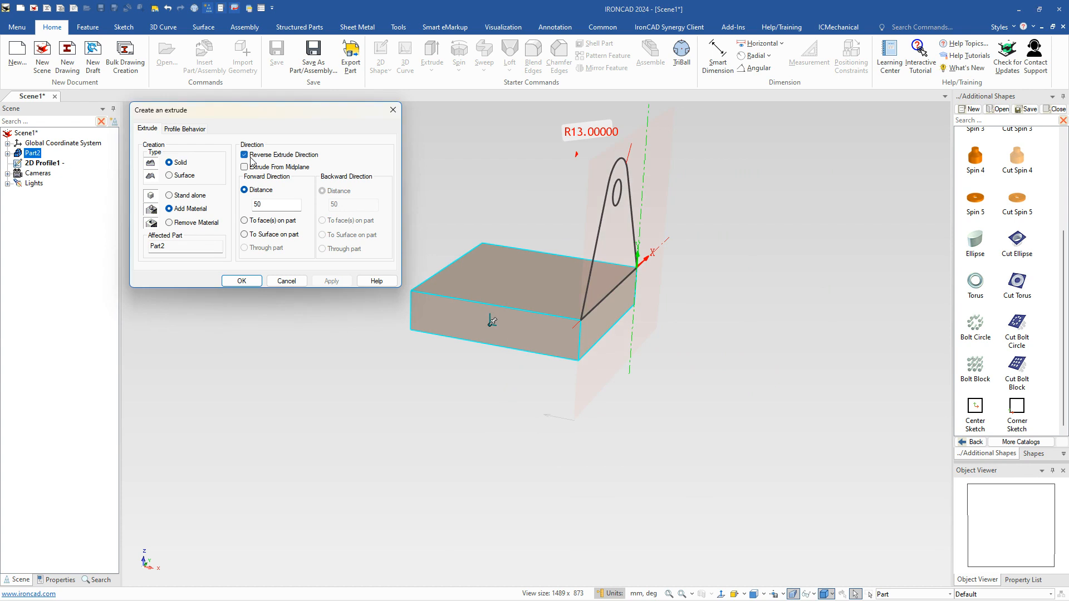
pyautogui.doubleClick(271, 205)
pyautogui.write('10')
pyautogui.click(246, 280)
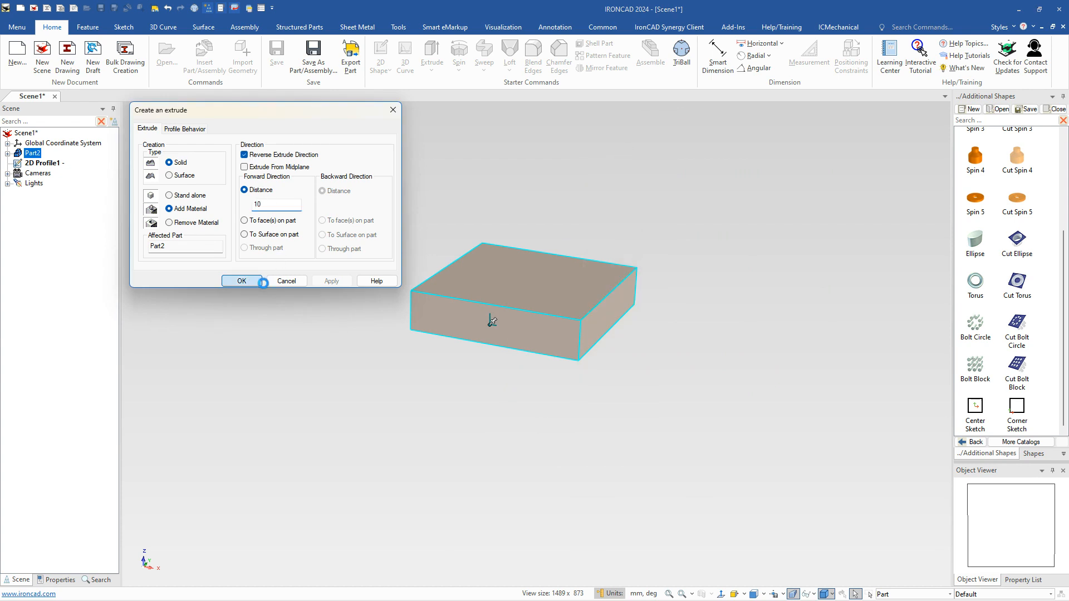
pyautogui.moveTo(710, 342)
pyautogui.mouseDown()
pyautogui.moveTo(862, 346)
pyautogui.moveTo(752, 312)
pyautogui.moveTo(661, 332)
pyautogui.moveTo(680, 332)
pyautogui.moveTo(642, 385)
pyautogui.moveTo(650, 360)
pyautogui.moveTo(748, 333)
pyautogui.moveTo(743, 384)
pyautogui.moveTo(727, 352)
pyautogui.mouseUp()
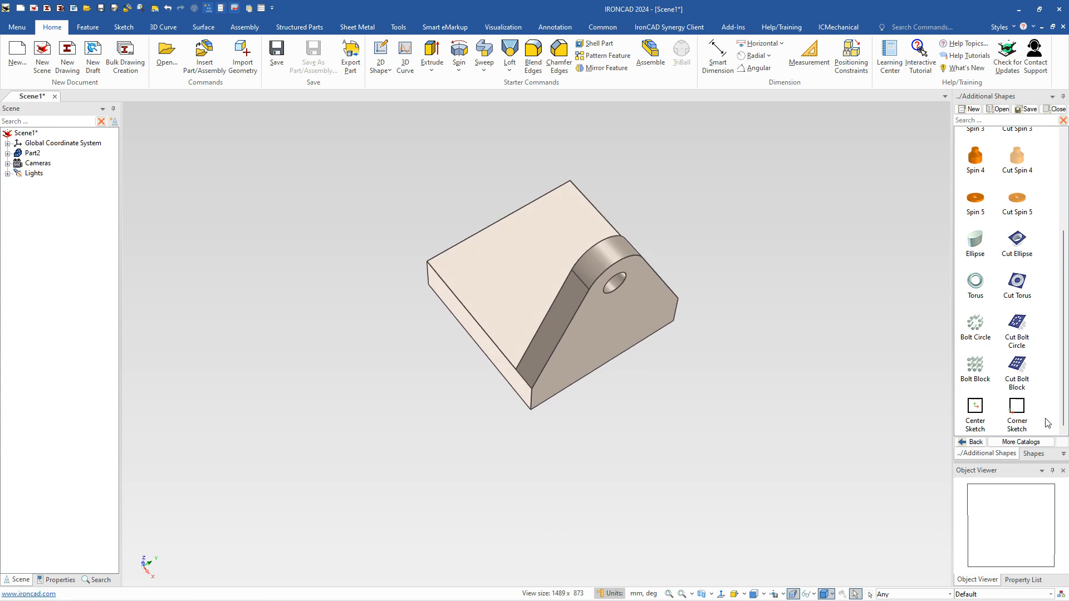
pyautogui.moveTo(1022, 415)
pyautogui.mouseDown()
pyautogui.moveTo(763, 374)
pyautogui.moveTo(564, 420)
pyautogui.moveTo(532, 412)
pyautogui.mouseUp()
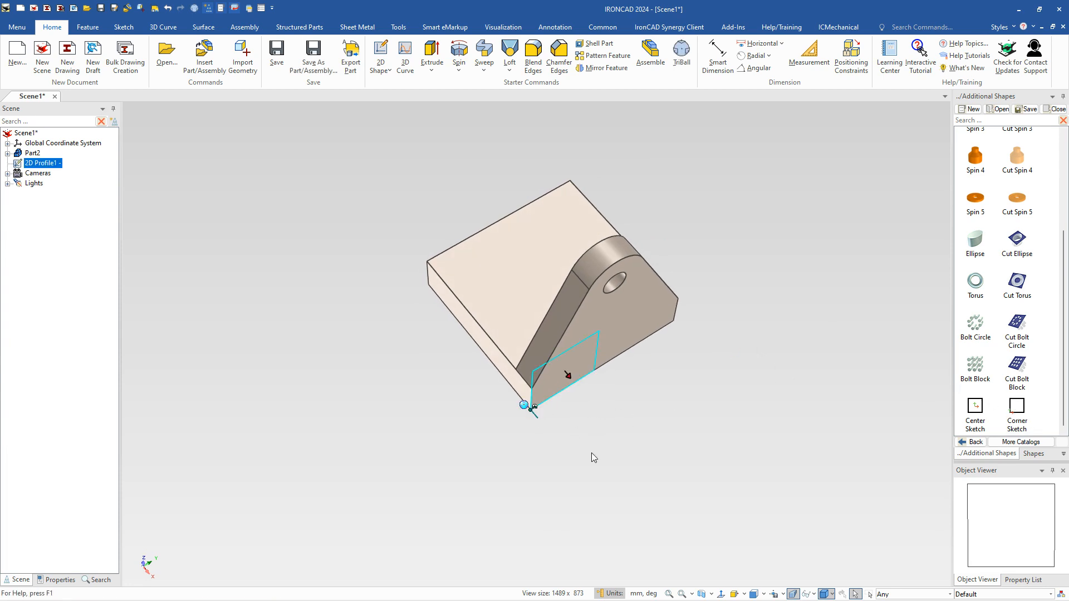
pyautogui.moveTo(606, 416)
pyautogui.mouseDown(button='middle')
pyautogui.moveTo(566, 358)
pyautogui.moveTo(555, 177)
pyautogui.moveTo(645, 430)
pyautogui.moveTo(627, 410)
pyautogui.mouseUp(button='middle')
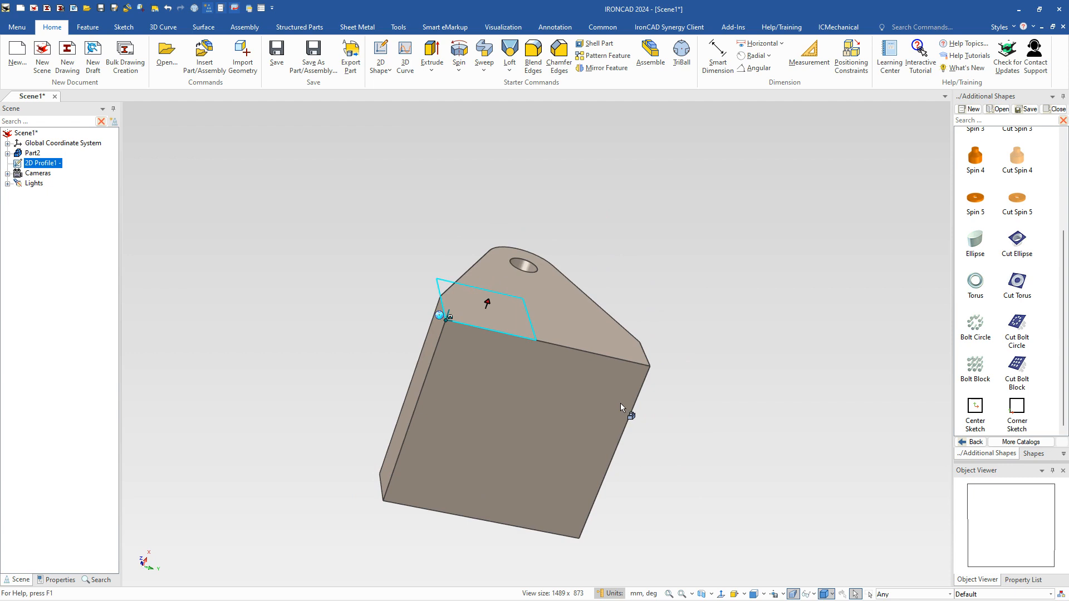
pyautogui.press('Delete')
# - Place a corner sketch at a bottom corner on the plate's lug side and stretch it along the edge to the other corner
pyautogui.moveTo(1005, 414); pyautogui.dragTo(662, 377)
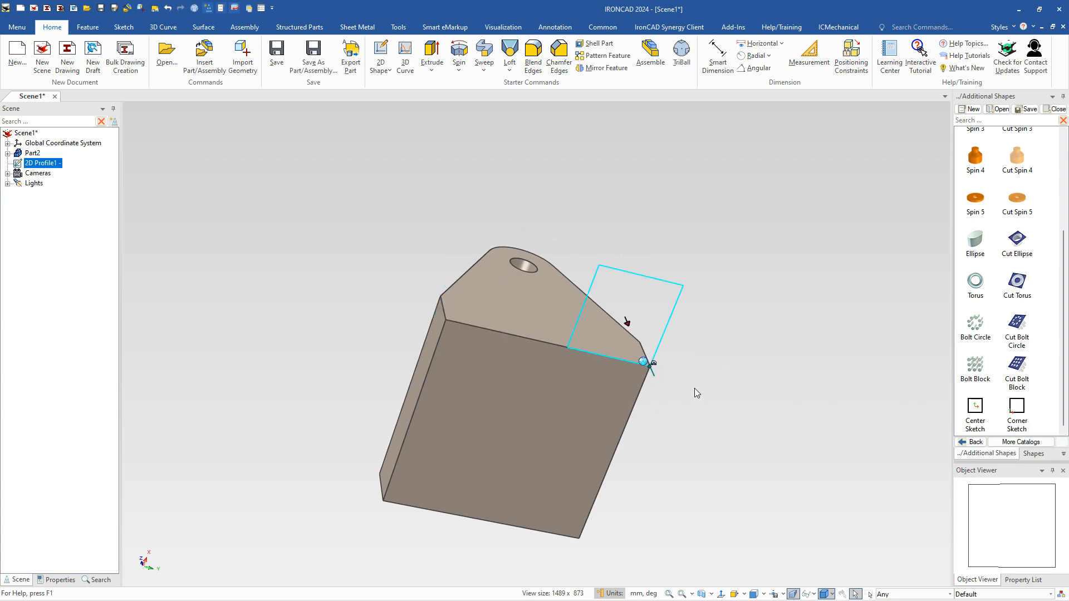
pyautogui.moveTo(502, 449); pyautogui.dragTo(566, 323, button='middle')
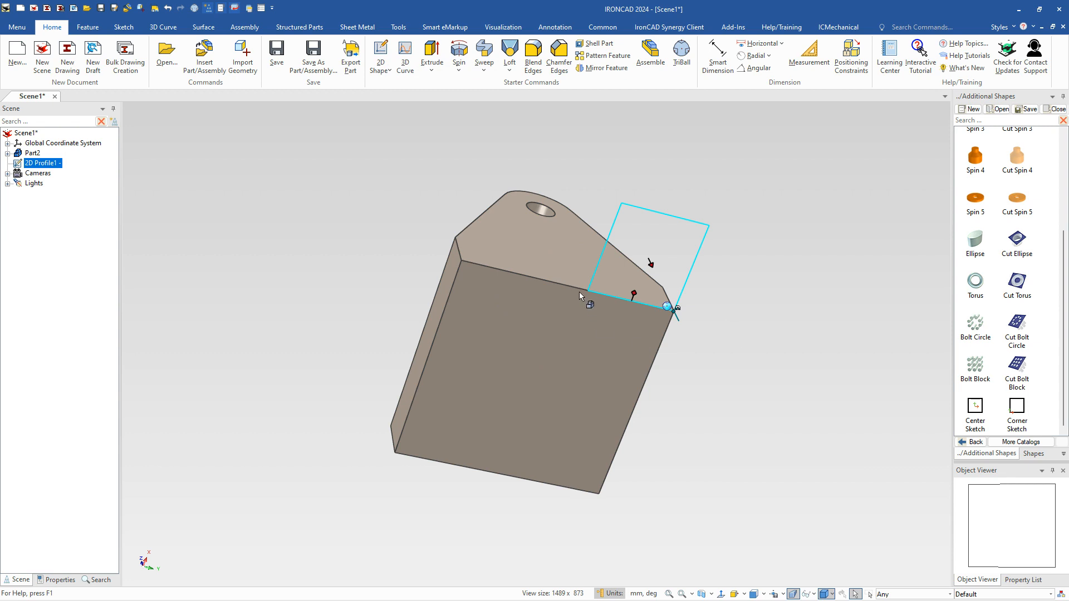
pyautogui.moveTo(614, 249)
pyautogui.mouseDown()
pyautogui.moveTo(491, 285)
pyautogui.moveTo(458, 270)
pyautogui.mouseUp()
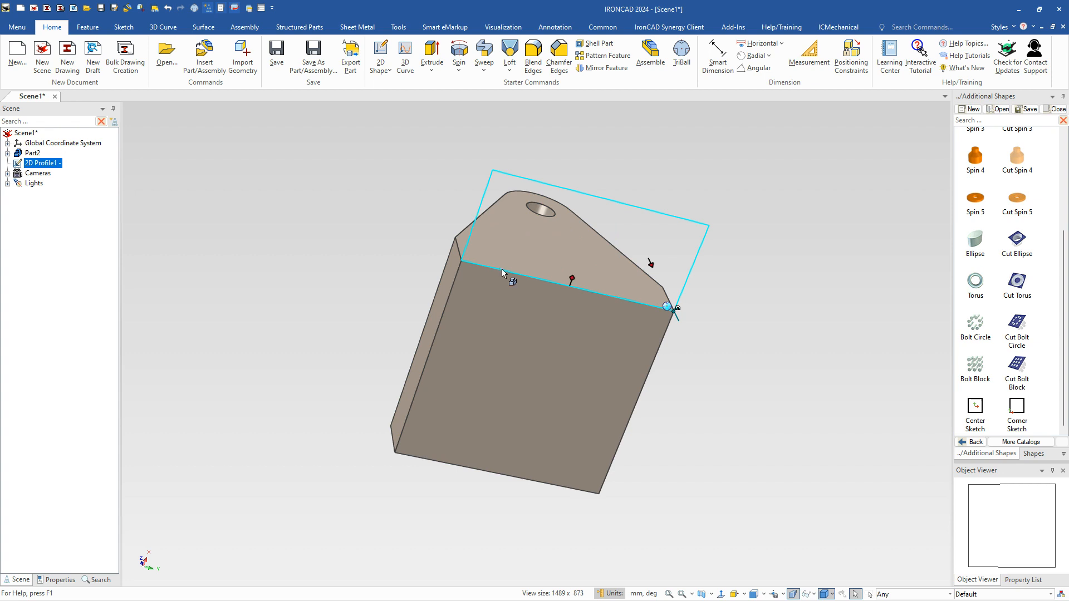
# - Open the rectangle sketch for editing and move its outer line to about 49 mm from the plate edge
pyautogui.doubleClick(656, 279)
pyautogui.click(587, 336)
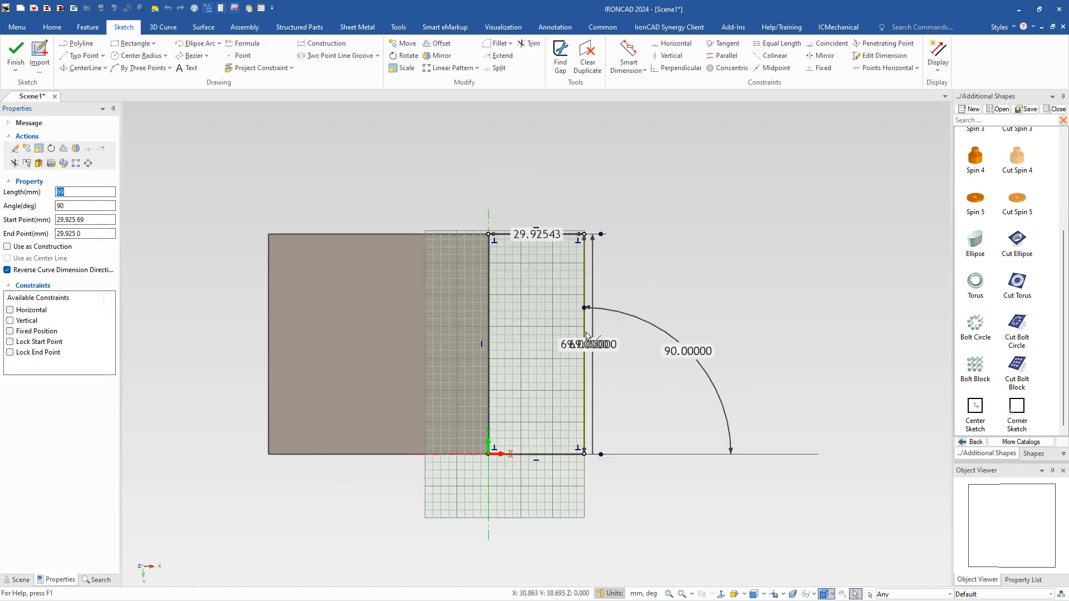
pyautogui.moveTo(587, 336); pyautogui.dragTo(651, 336)
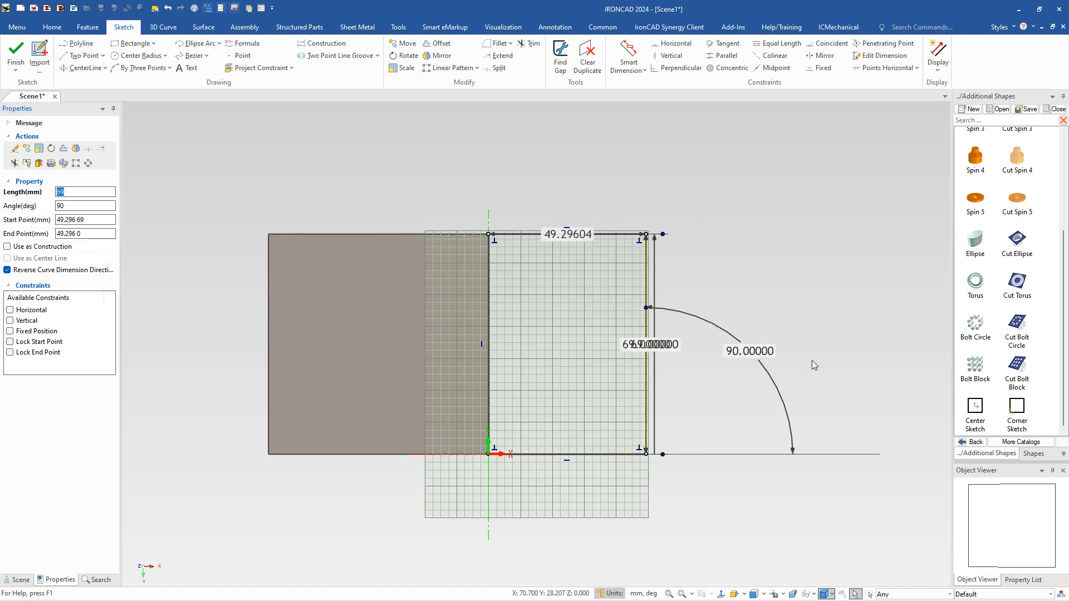
# - Draw a circle centred on the outer line's midpoint and passing through the line's two ends
pyautogui.rightClick(817, 307)
pyautogui.click(783, 300)
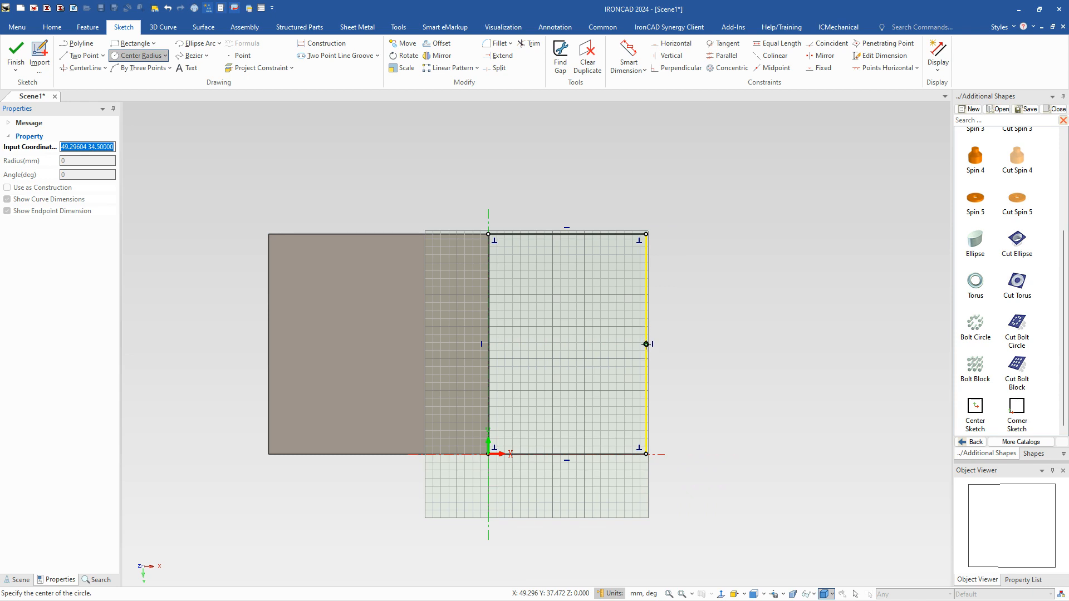
pyautogui.click(646, 344)
pyautogui.click(743, 379)
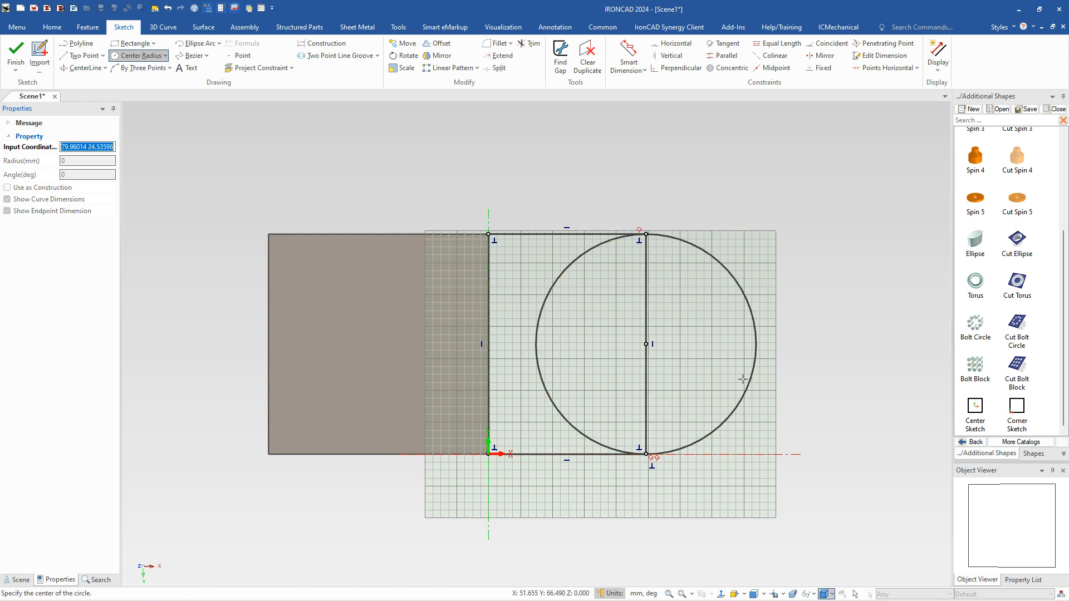
pyautogui.press('Escape')
# - Trim away the rectangle's outer line and the circle's inner half, leaving a rounded end, and finish the sketch
pyautogui.press('s')
pyautogui.click(714, 349)
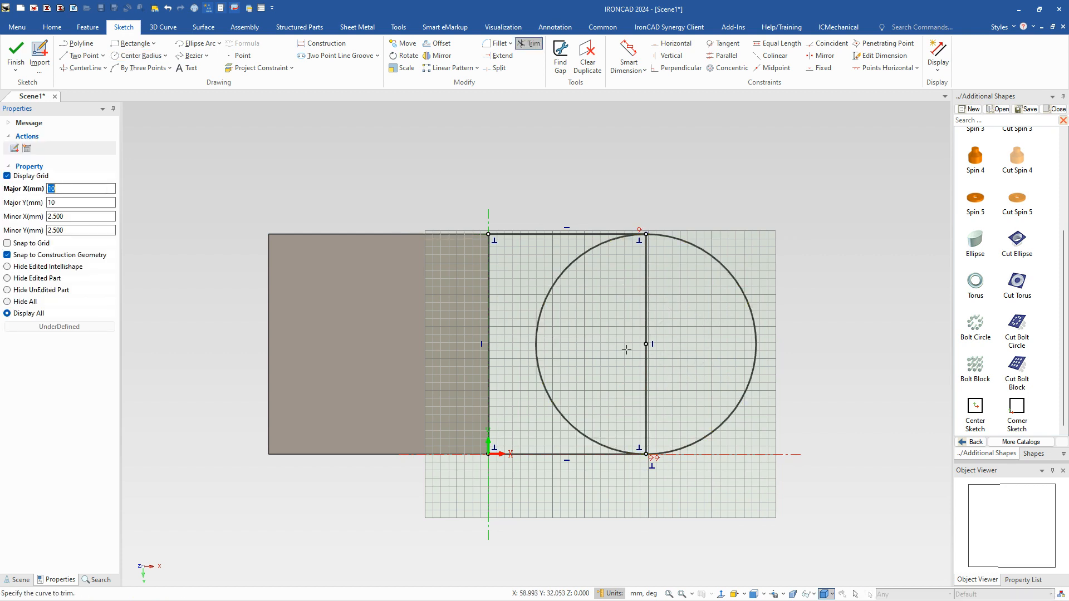
pyautogui.click(646, 350)
pyautogui.click(537, 346)
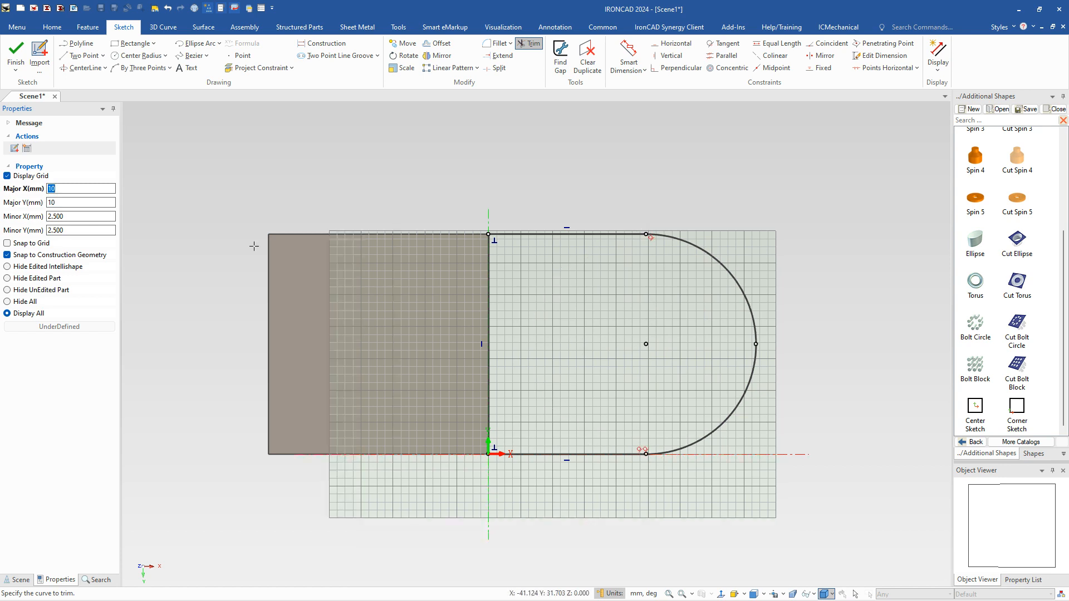
pyautogui.click(16, 53)
# - Rotate the round-ended sketch profile 45° downward about the plate edge with the TriBall
pyautogui.moveTo(713, 278)
pyautogui.mouseDown(button='middle')
pyautogui.moveTo(551, 304)
pyautogui.moveTo(580, 425)
pyautogui.mouseUp(button='middle')
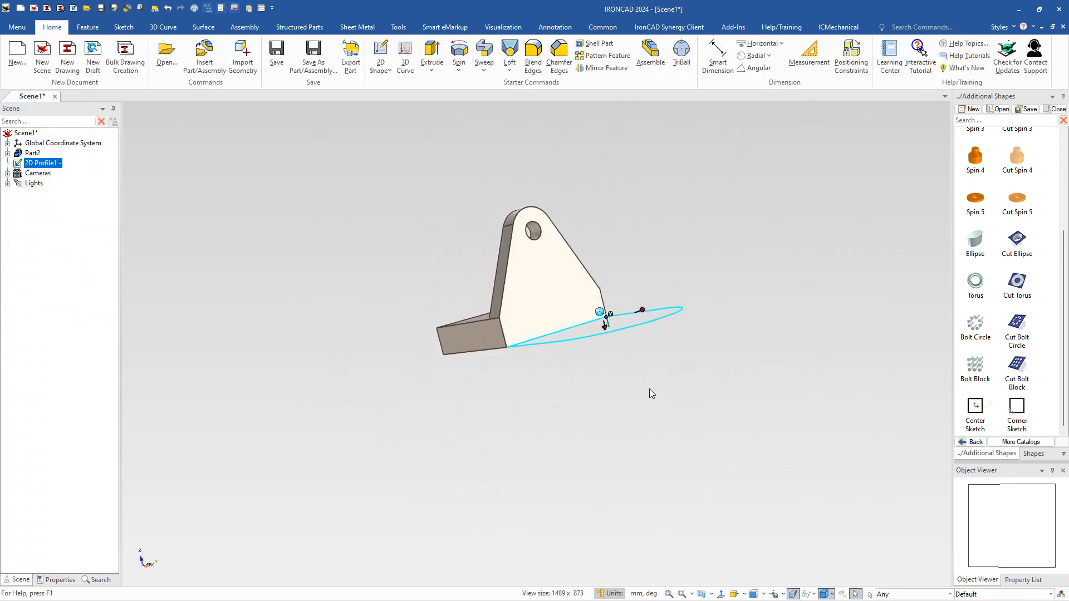
pyautogui.moveTo(649, 389); pyautogui.dragTo(711, 423, button='middle')
pyautogui.press('F10')
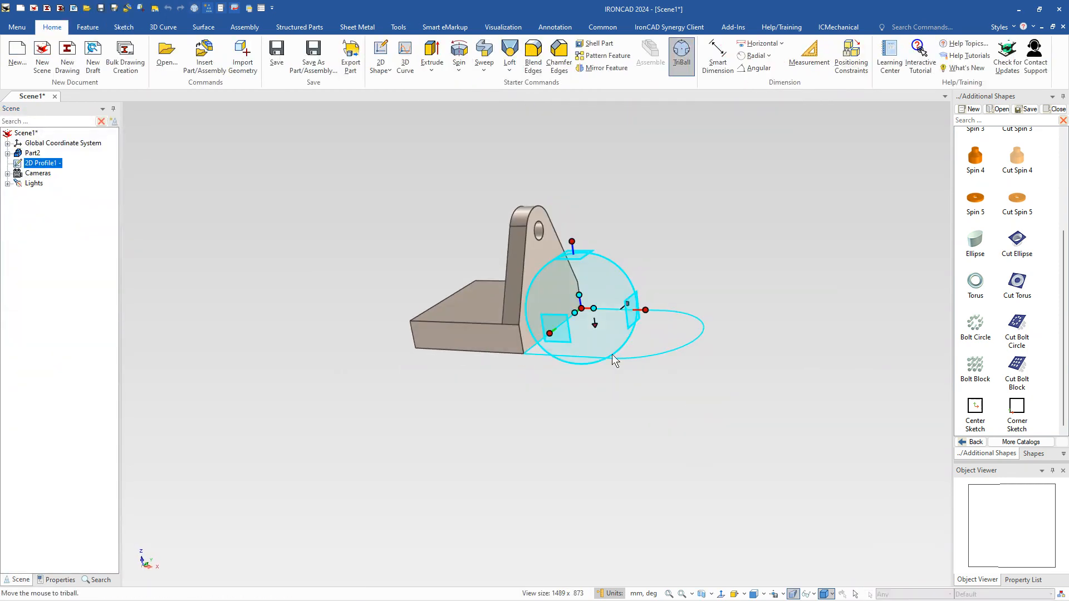
pyautogui.click(550, 333)
pyautogui.moveTo(584, 342); pyautogui.dragTo(597, 352)
pyautogui.write('45')
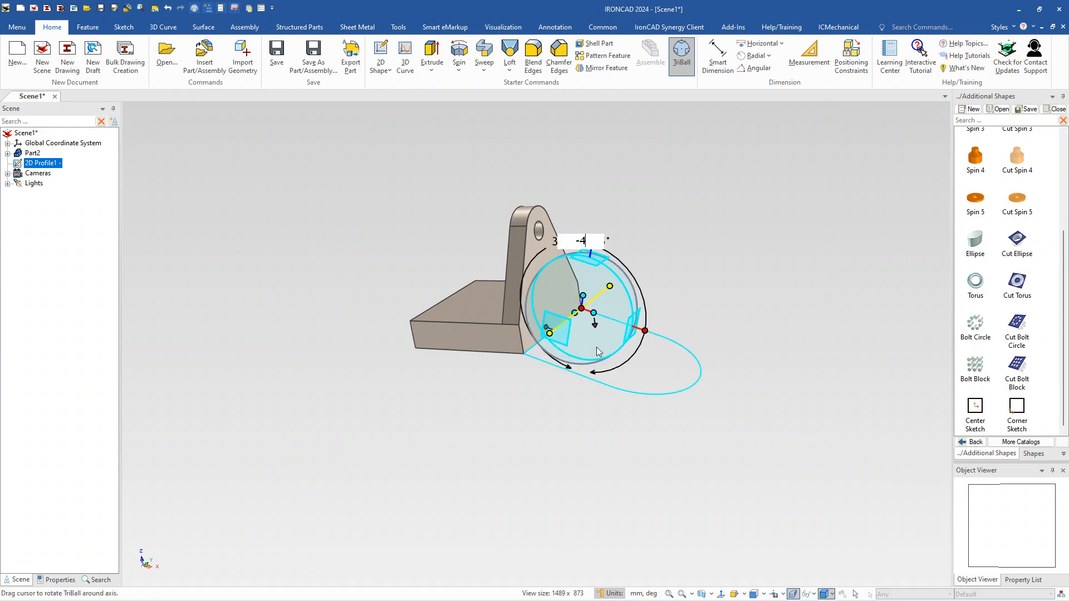
pyautogui.press('Return')
pyautogui.press('F10')
pyautogui.click(728, 358)
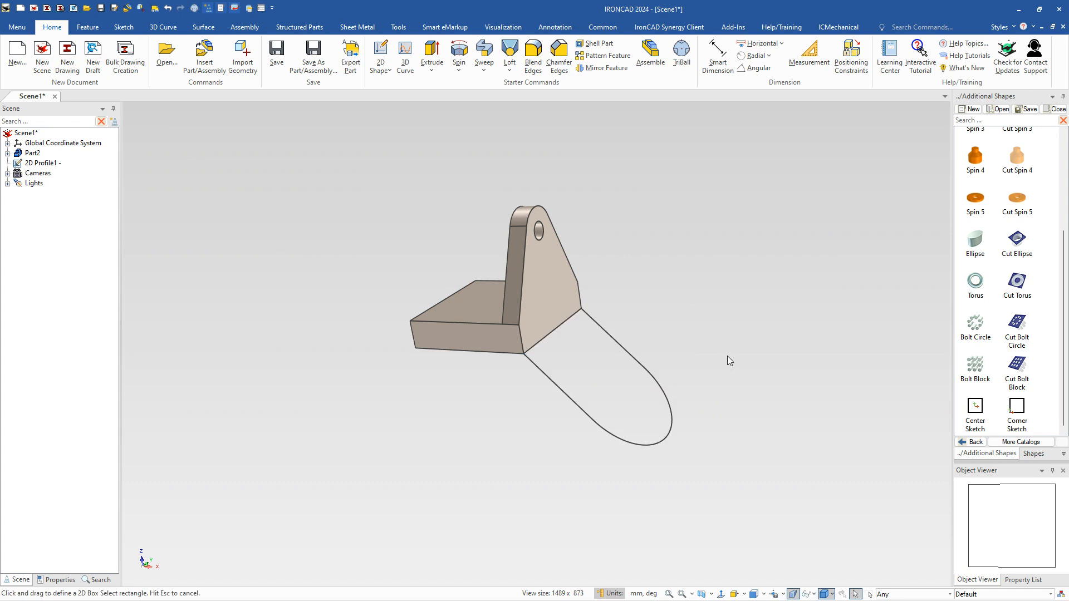
# - Extrude the round-ended profile 7 mm as a solid, adding material to the existing bracket part
pyautogui.moveTo(486, 451); pyautogui.dragTo(537, 388, button='middle')
pyautogui.scroll(6, 548, 347)
pyautogui.scroll(-2, 548, 347)
pyautogui.moveTo(563, 345); pyautogui.dragTo(527, 378, button='middle')
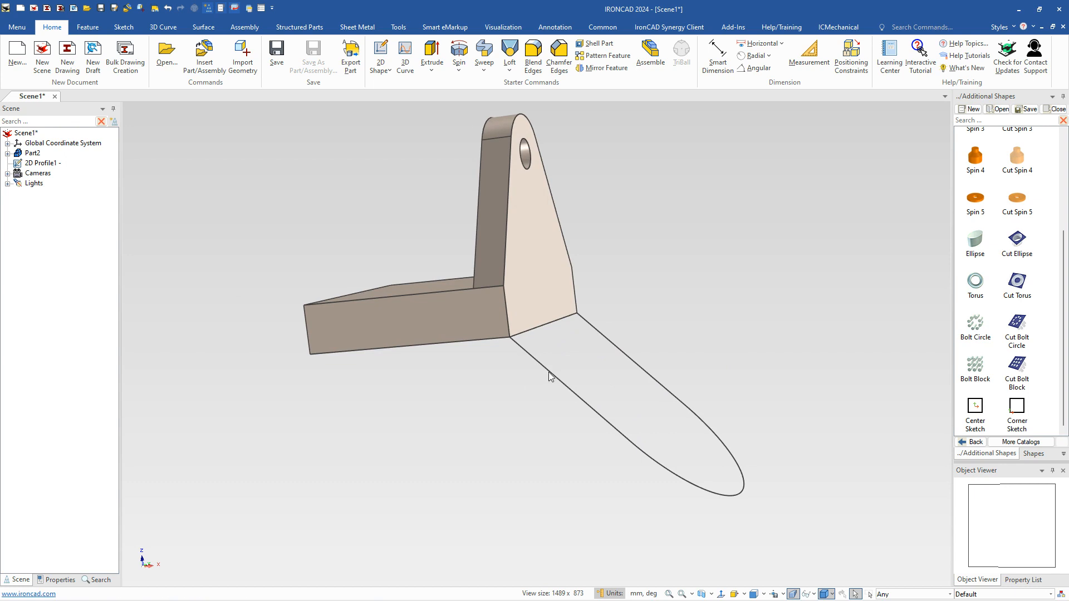
pyautogui.click(742, 493)
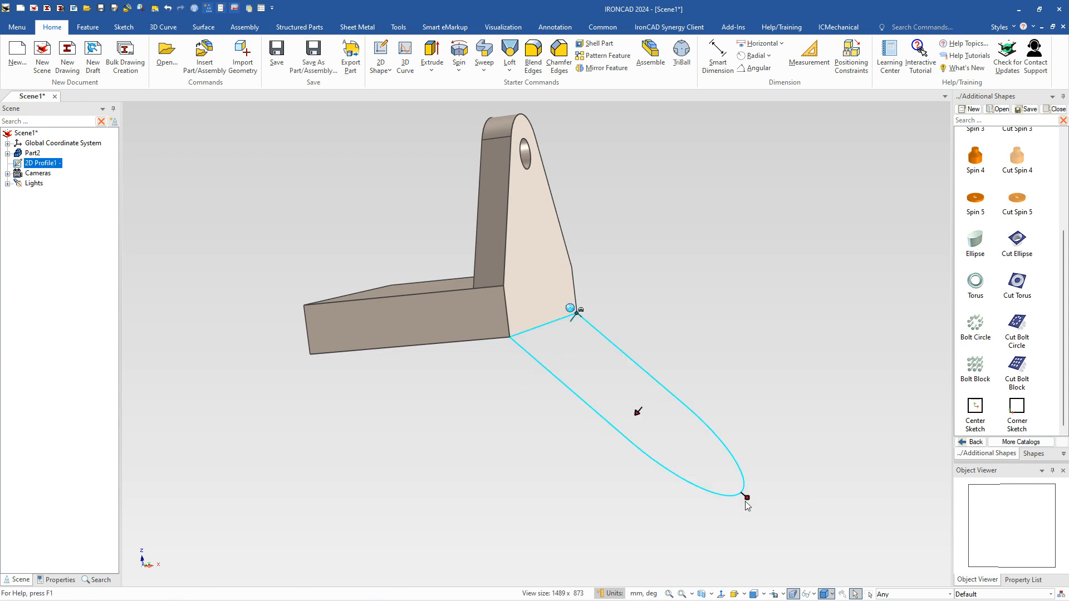
pyautogui.rightClick(701, 492)
pyautogui.moveTo(737, 199)
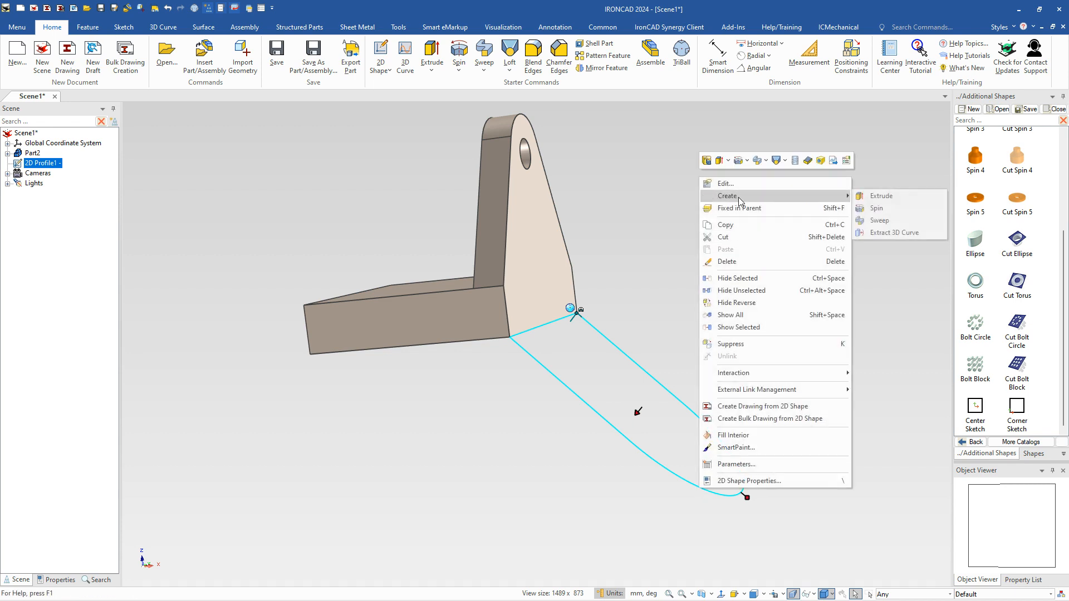
pyautogui.click(889, 197)
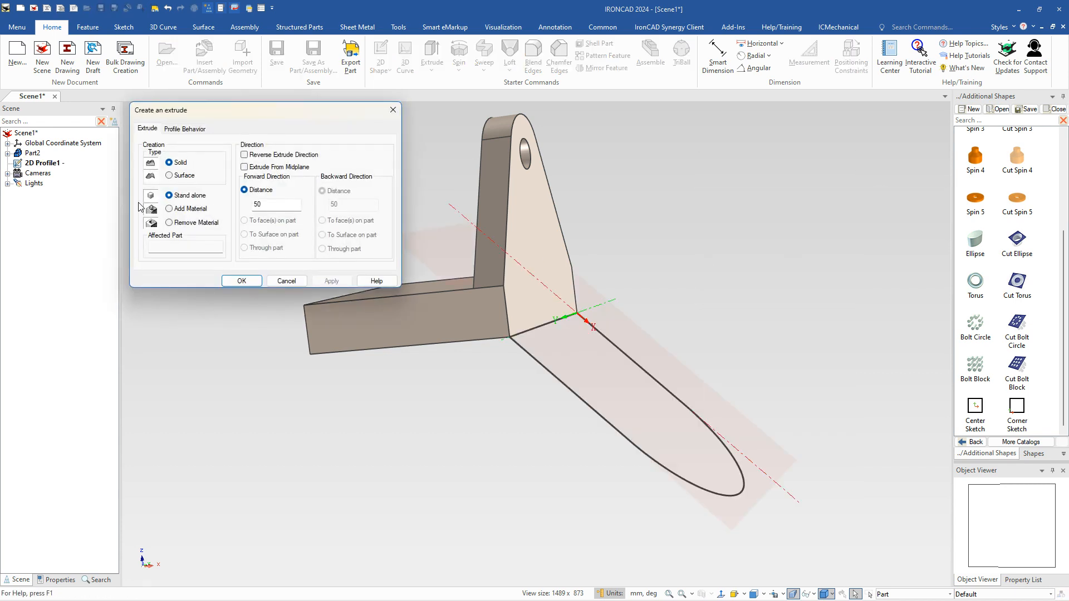
pyautogui.click(184, 214)
pyautogui.click(406, 337)
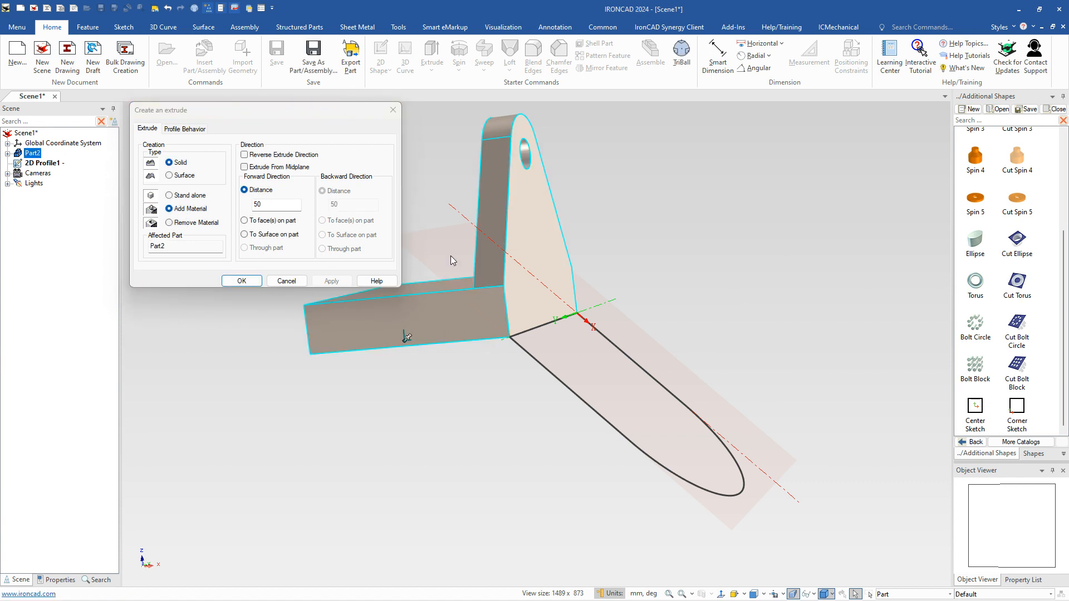
pyautogui.moveTo(548, 374)
pyautogui.mouseDown(button='middle')
pyautogui.moveTo(580, 382)
pyautogui.moveTo(573, 398)
pyautogui.moveTo(580, 306)
pyautogui.moveTo(569, 346)
pyautogui.moveTo(513, 396)
pyautogui.moveTo(534, 371)
pyautogui.moveTo(443, 396)
pyautogui.moveTo(274, 406)
pyautogui.moveTo(318, 300)
pyautogui.mouseUp(button='middle')
pyautogui.click(270, 205)
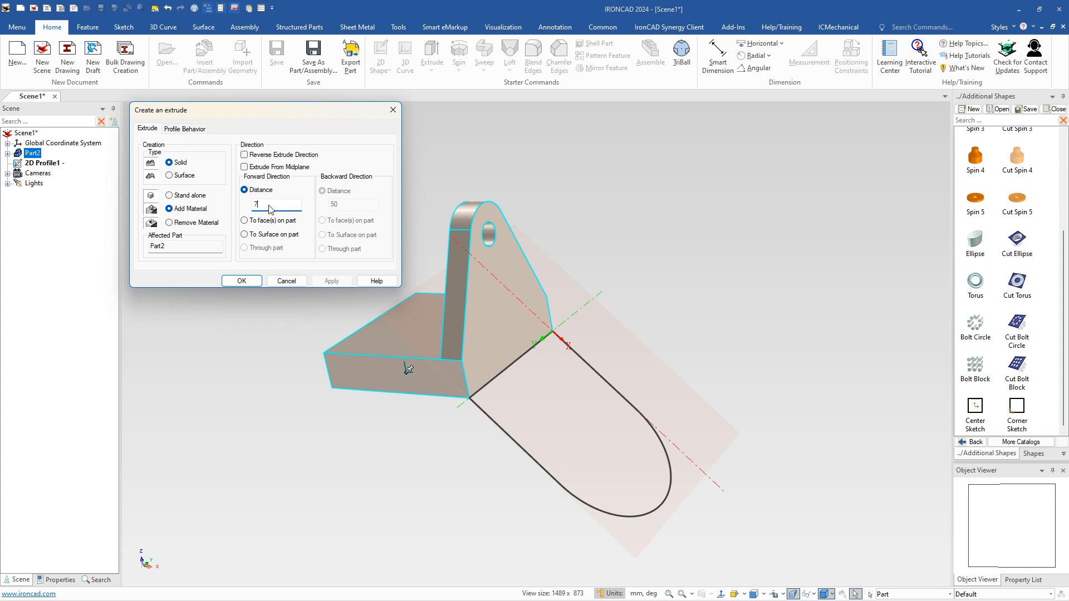
pyautogui.click(241, 282)
# - Flip the extrude direction of the inclined round-ended plate
pyautogui.moveTo(514, 421); pyautogui.dragTo(518, 398, button='middle')
pyautogui.rightClick(496, 428)
pyautogui.press('Escape')
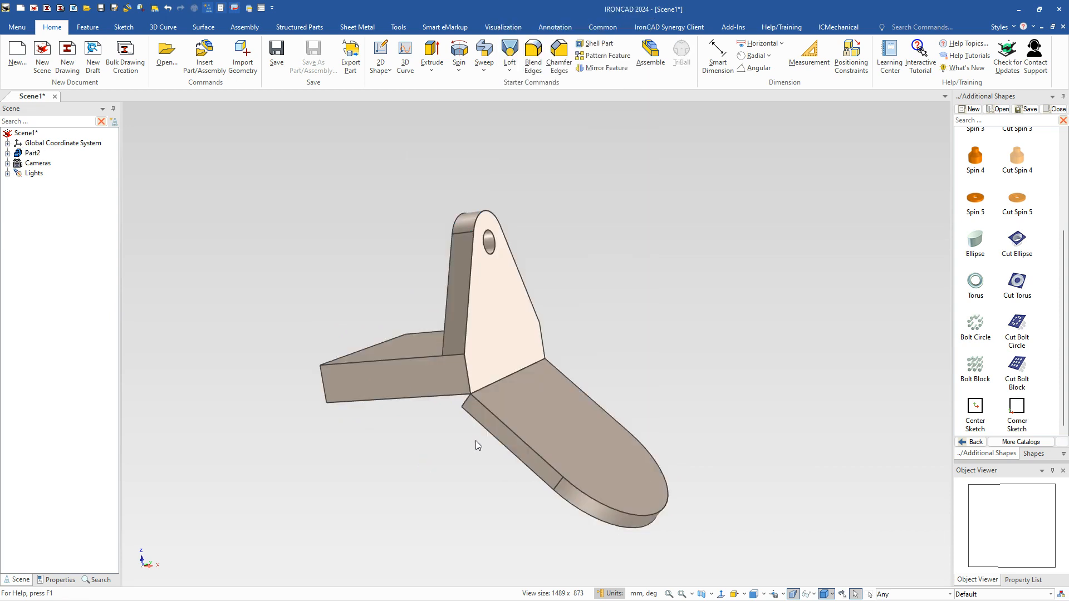
pyautogui.rightClick(489, 430)
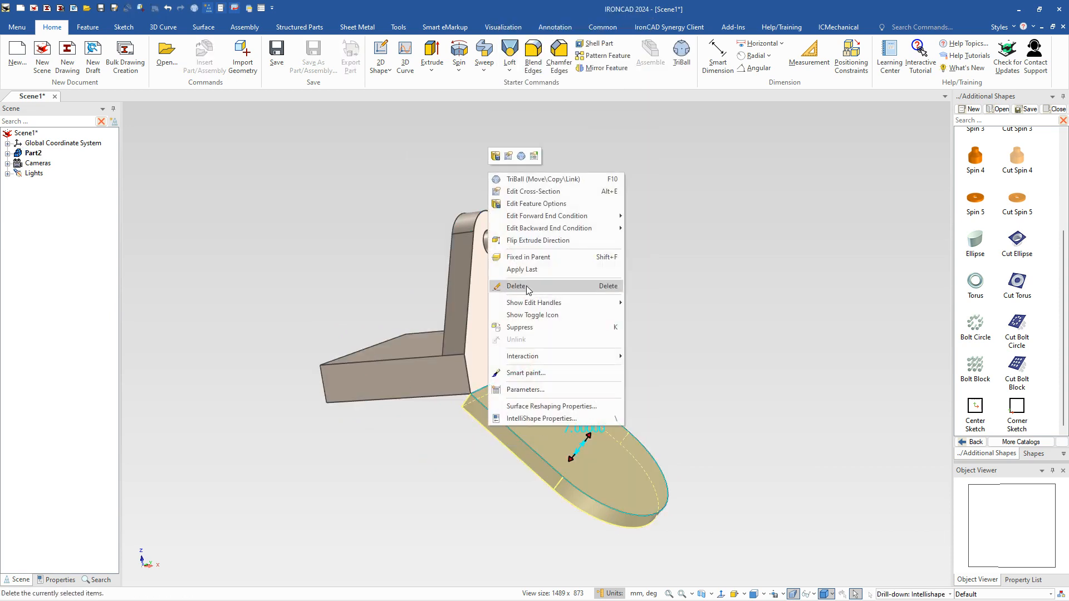
pyautogui.click(549, 239)
# - Extend the inner end of the inclined plate about 15 mm into the bracket body to close the joint
pyautogui.scroll(2, 527, 395)
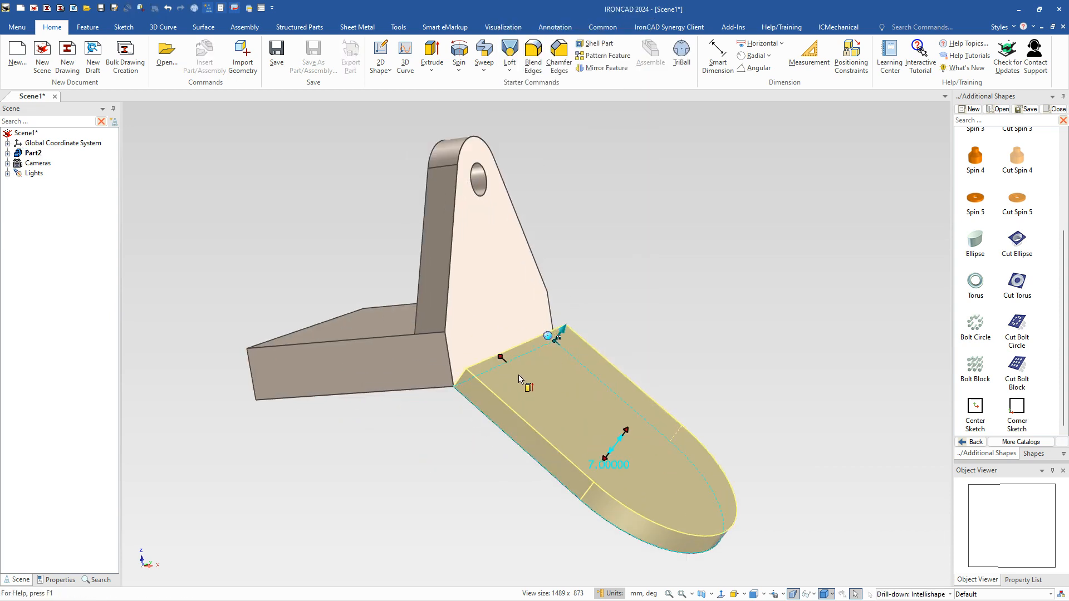
pyautogui.moveTo(497, 356); pyautogui.dragTo(478, 337)
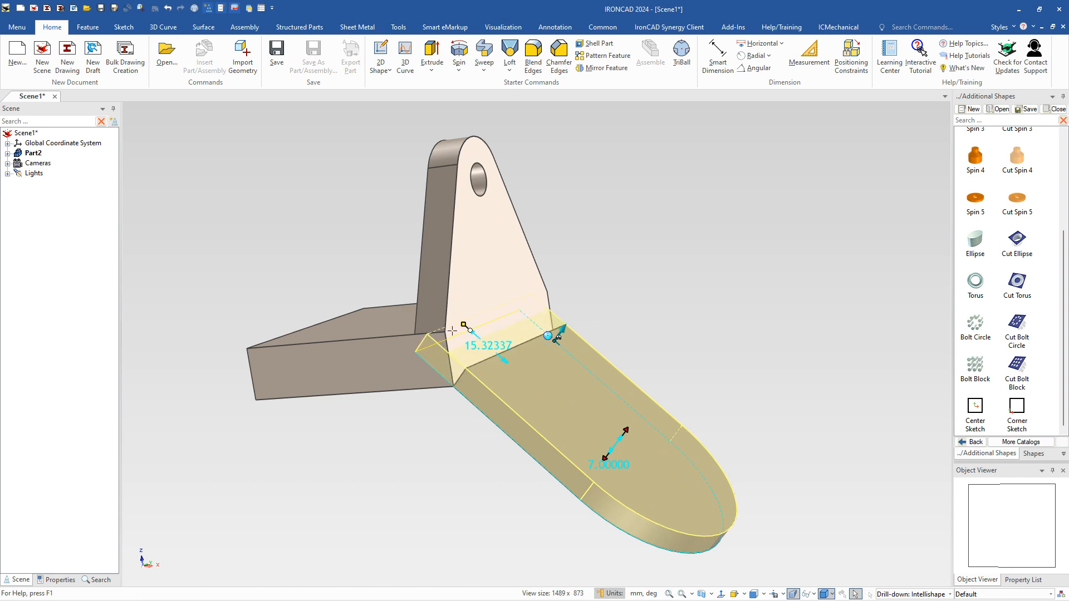
pyautogui.click(636, 326)
pyautogui.moveTo(465, 374); pyautogui.dragTo(446, 334, button='middle')
pyautogui.scroll(-3, 600, 469)
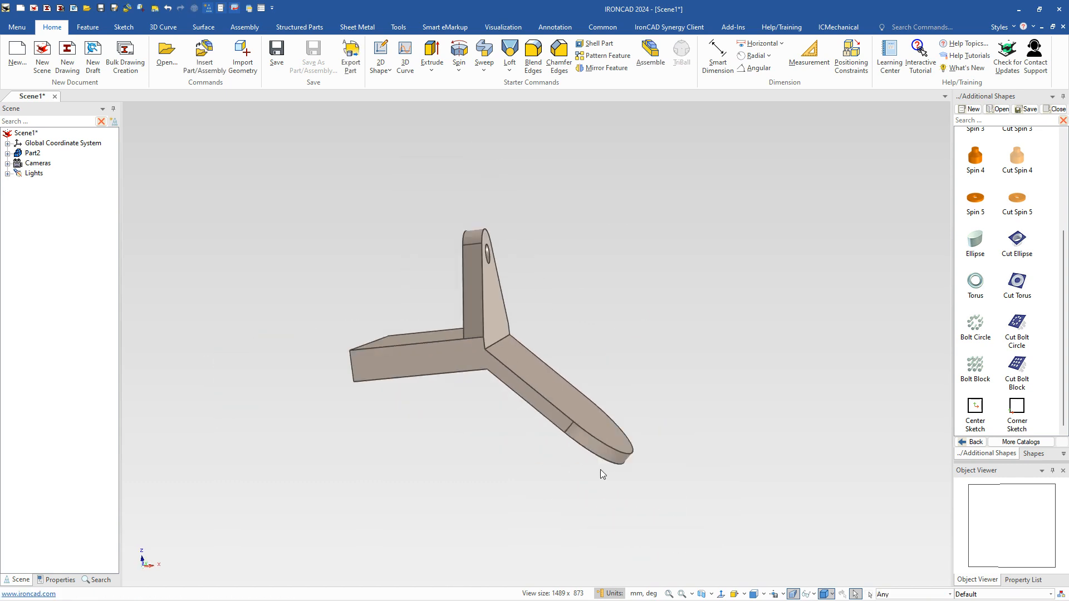
# - Orient the size handle at the inclined plate's rounded tip parallel to the base plate's long bottom edge
pyautogui.scroll(2, 599, 472)
pyautogui.moveTo(599, 473); pyautogui.dragTo(594, 450, button='middle')
pyautogui.click(515, 296)
pyautogui.click(514, 295)
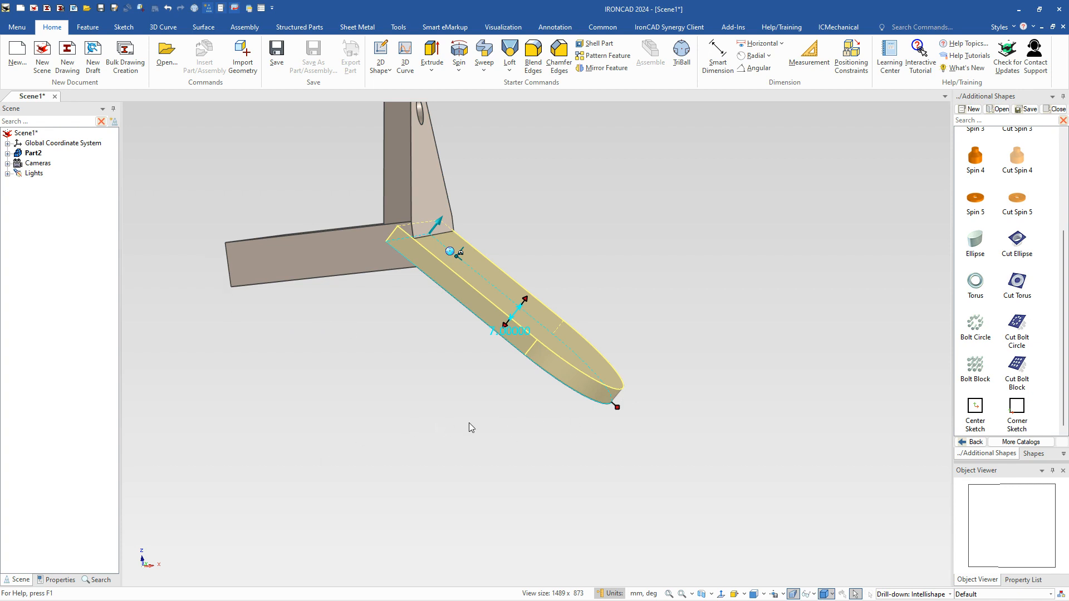
pyautogui.rightClick(615, 403)
pyautogui.moveTo(676, 508)
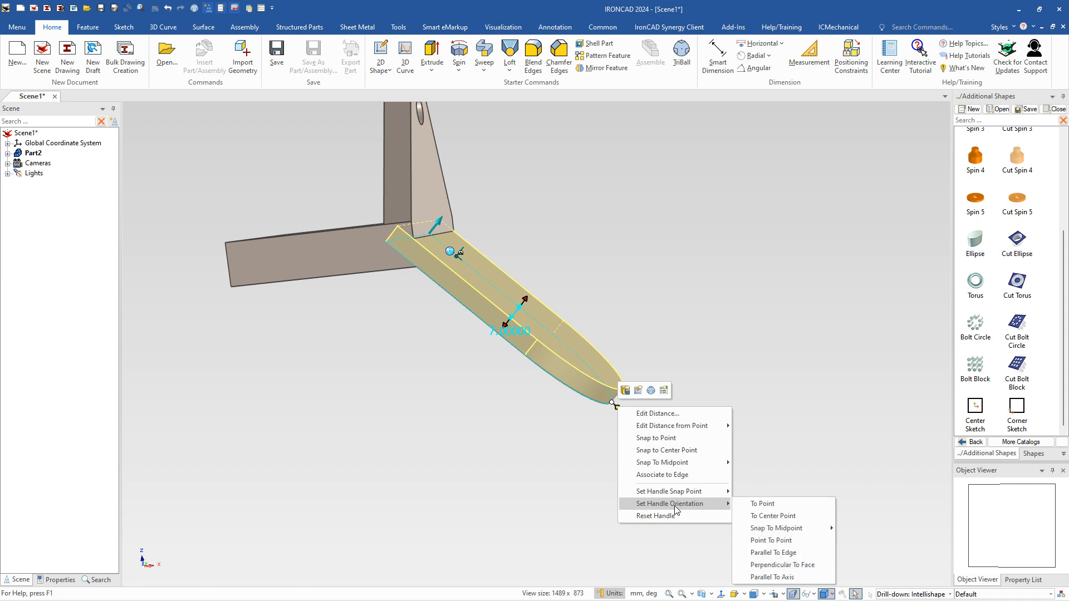
pyautogui.click(774, 552)
pyautogui.click(341, 280)
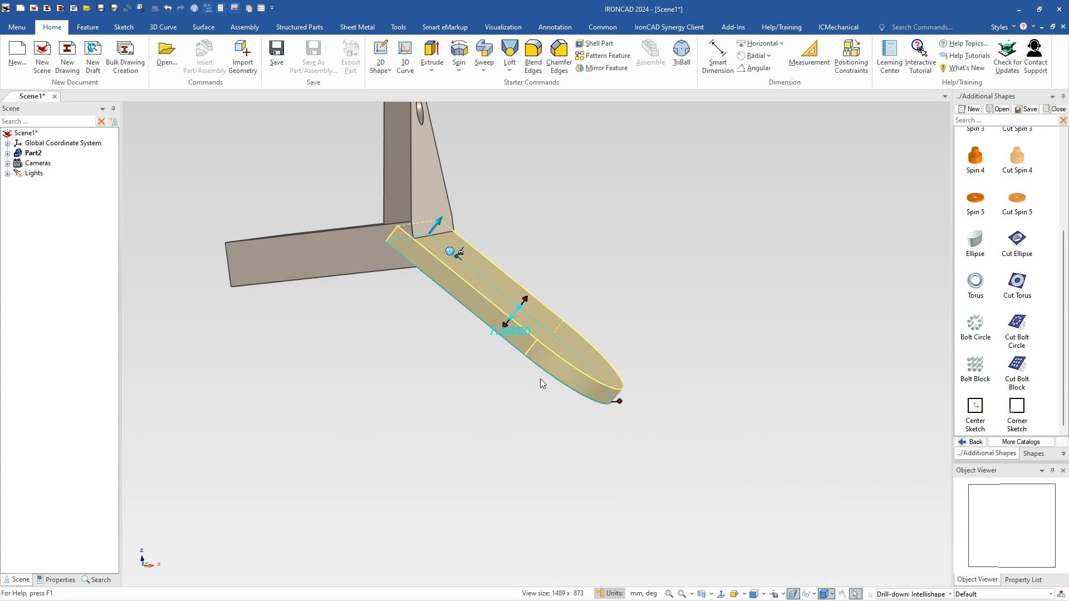
# - Set the distance from the base plate's far bottom edge to the inclined plate's rounded tip to 114 mm
pyautogui.rightClick(620, 402)
pyautogui.moveTo(704, 422)
pyautogui.click(760, 422)
pyautogui.moveTo(317, 378); pyautogui.dragTo(310, 292, button='middle')
pyautogui.click(303, 286)
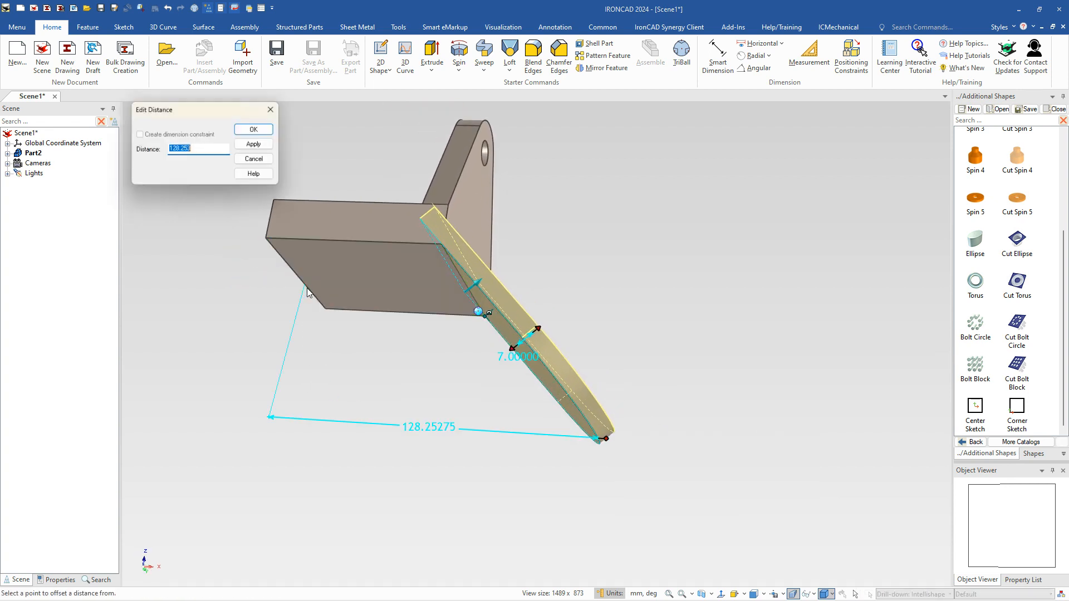
pyautogui.write('100')
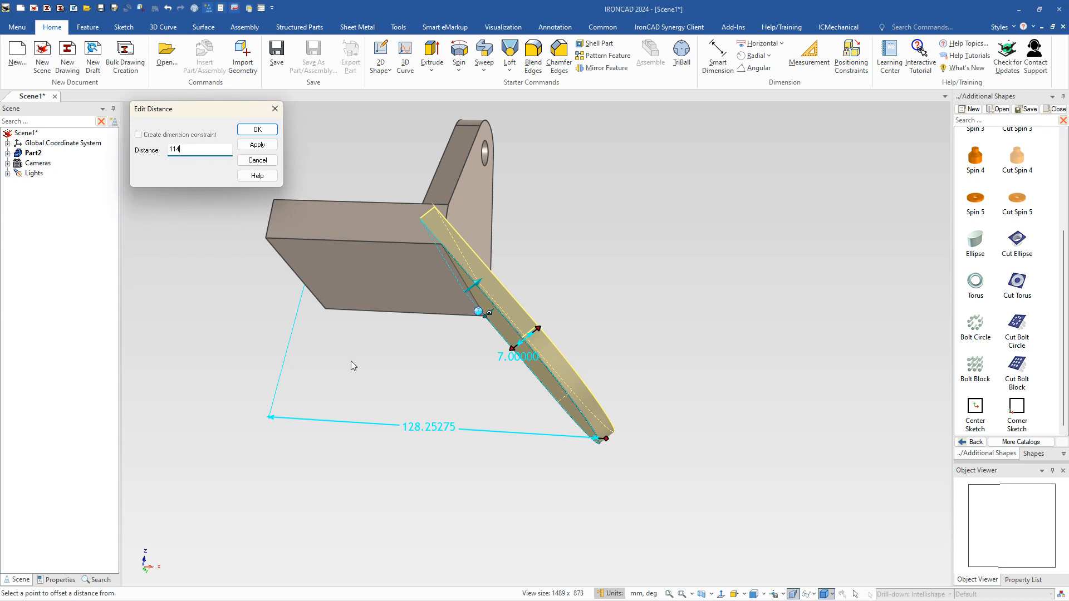
pyautogui.press('Return')
pyautogui.click(629, 401)
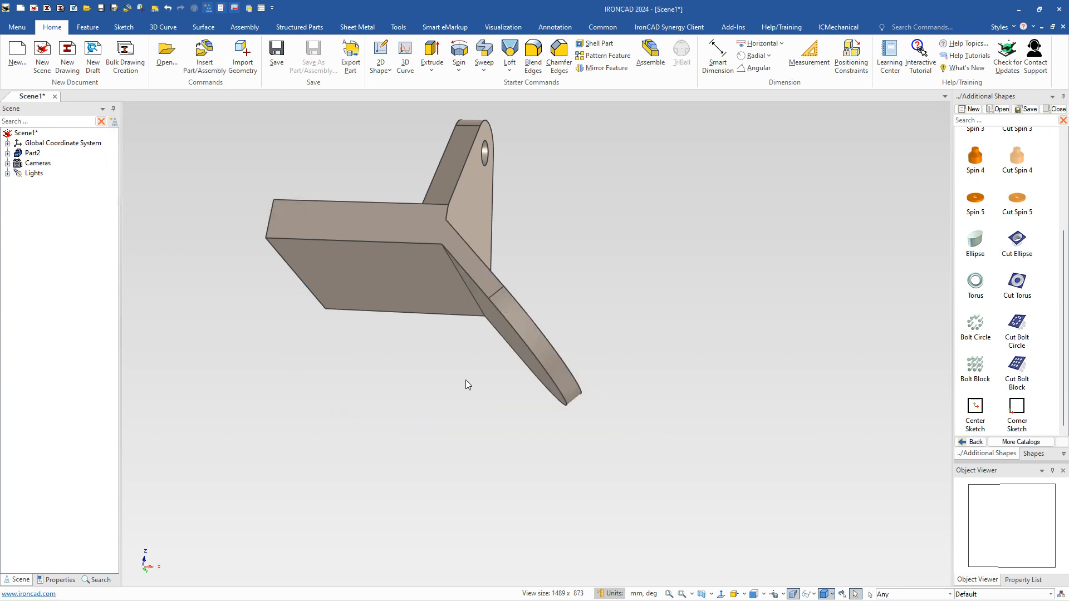
# - Cut a 42 mm diameter cylindrical recess into the inclined plate's upper face, centred on its rounded end
pyautogui.moveTo(451, 347); pyautogui.dragTo(592, 282, button='middle')
pyautogui.scroll(1, 592, 281)
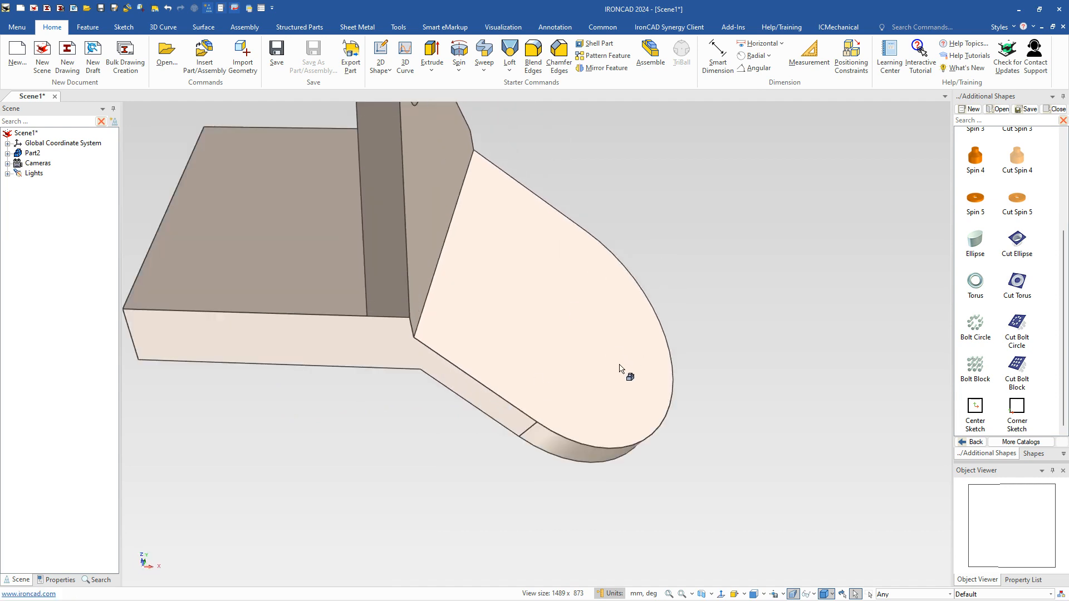
pyautogui.click(972, 442)
pyautogui.scroll(3, 1002, 323)
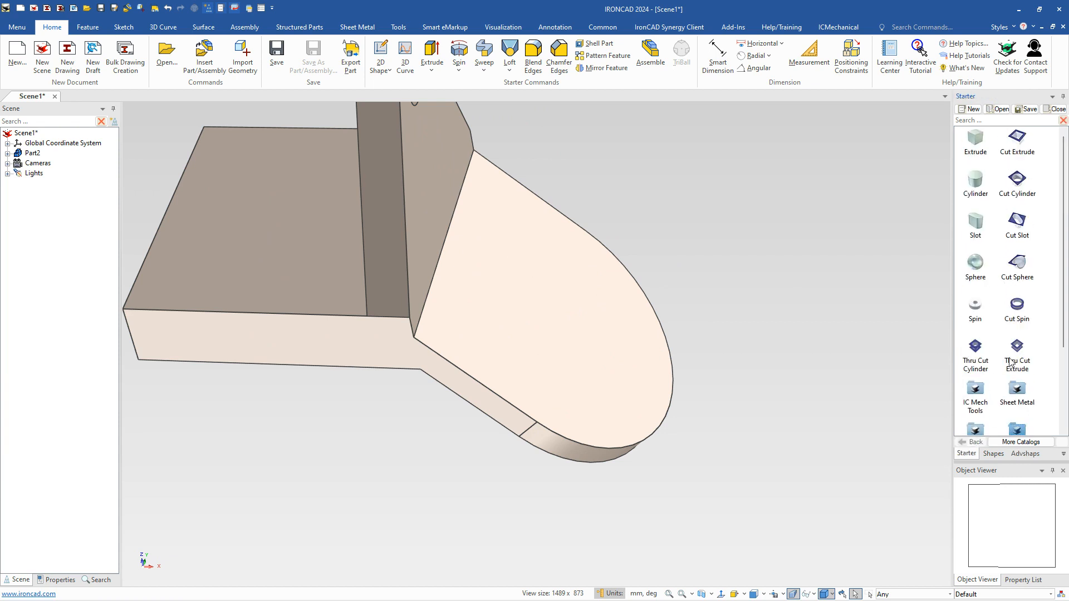
pyautogui.moveTo(1023, 176); pyautogui.dragTo(562, 324)
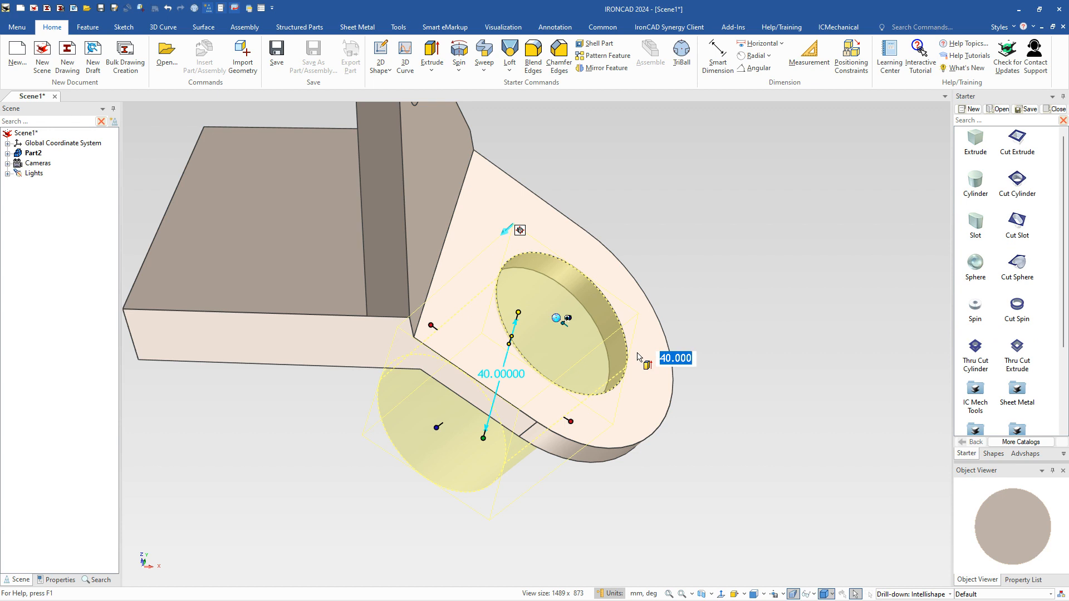
pyautogui.write('42')
pyautogui.press('Return')
pyautogui.press('Tab')
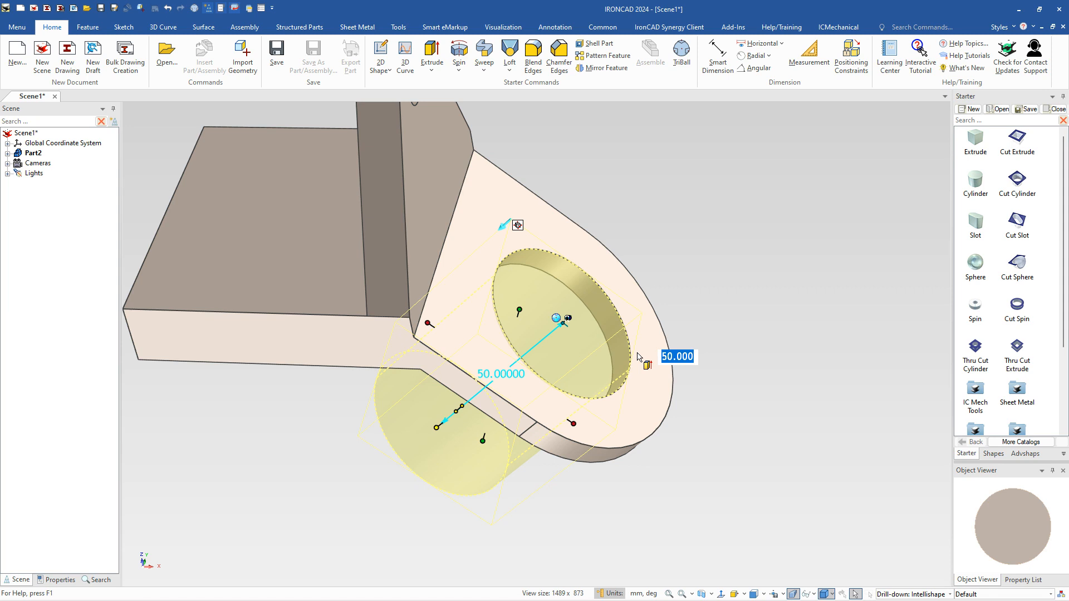
pyautogui.press('Tab')
pyautogui.click(733, 285)
# - Cut a 26 mm diameter through hole at the centre of the circular recess
pyautogui.moveTo(979, 355); pyautogui.dragTo(555, 330)
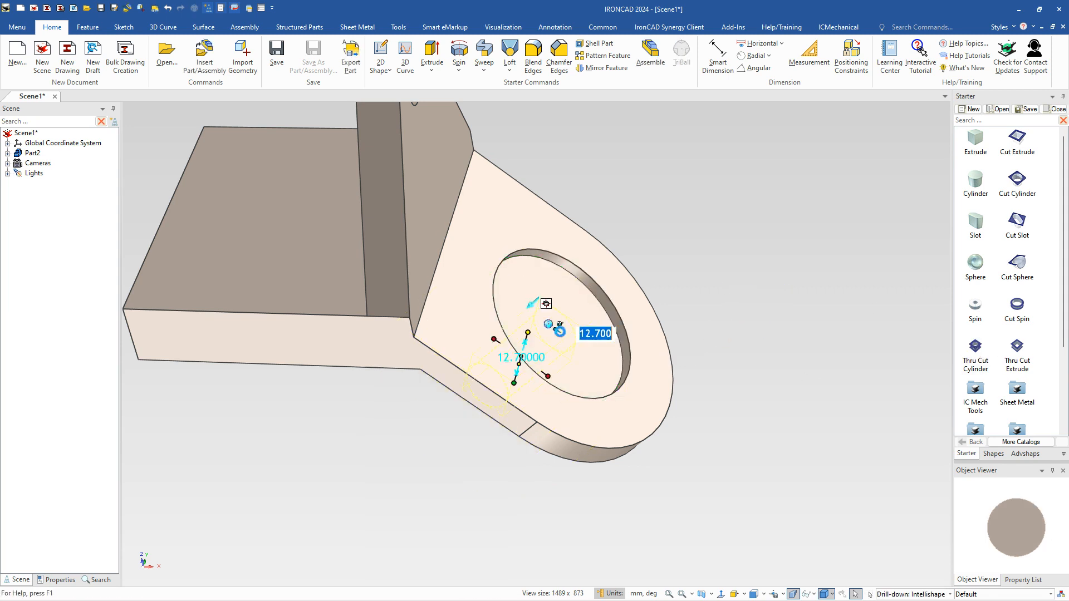
pyautogui.write('26')
pyautogui.press('Return')
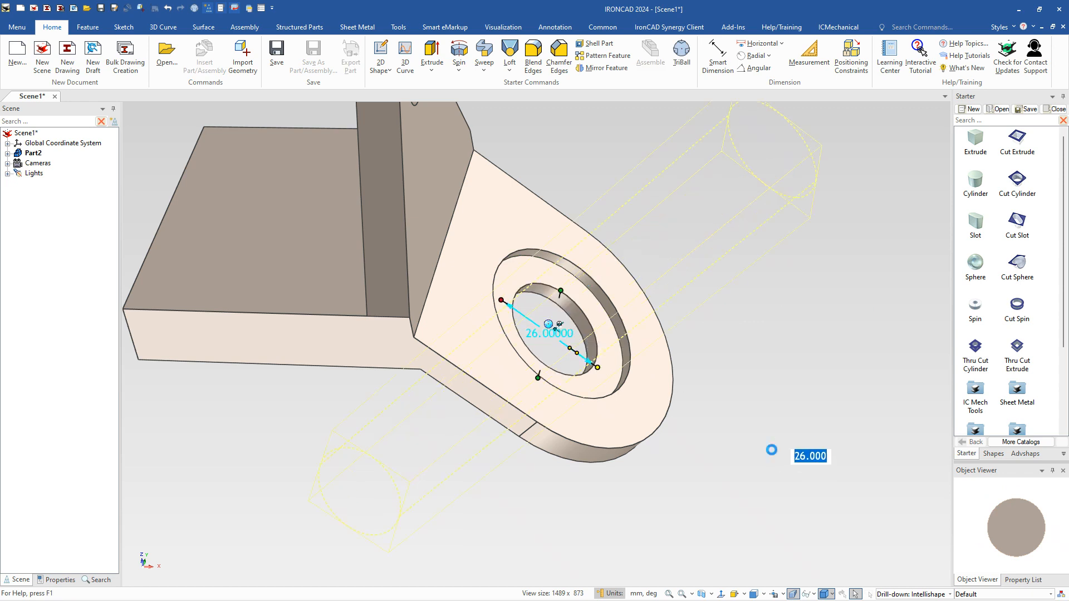
pyautogui.click(772, 450)
# - Blend the two outer vertical corner edges of the base plate with a constant 14 mm radius
pyautogui.moveTo(596, 491); pyautogui.dragTo(736, 453, button='middle')
pyautogui.scroll(-5, 419, 404)
pyautogui.scroll(4, 417, 334)
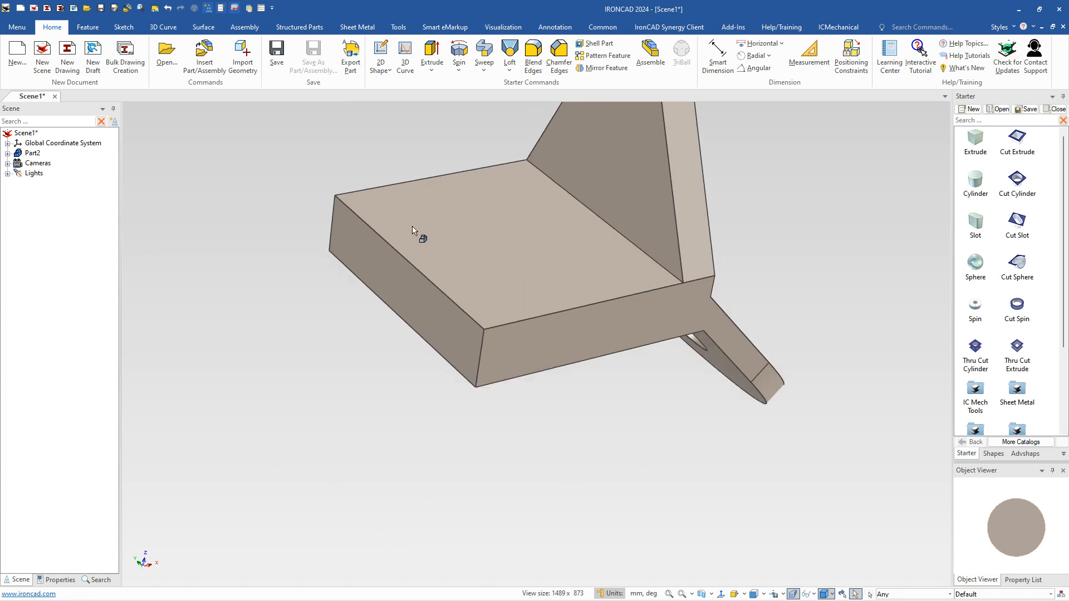
pyautogui.scroll(2, 415, 231)
pyautogui.click(536, 425)
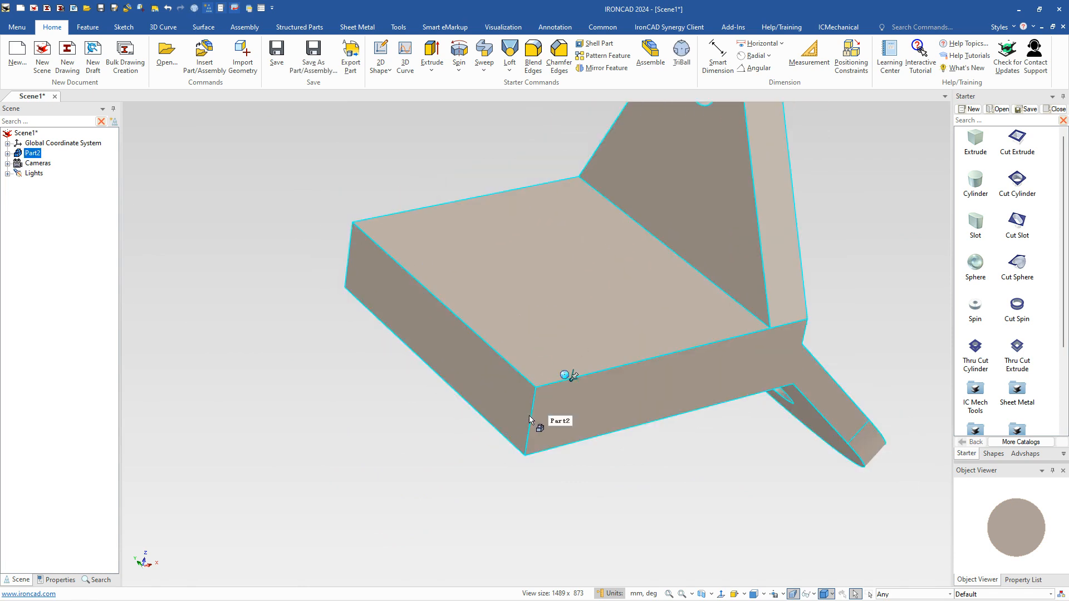
pyautogui.click(537, 426)
pyautogui.click(533, 426)
pyautogui.keyDown('shift'); pyautogui.click(352, 271); pyautogui.keyUp('shift')
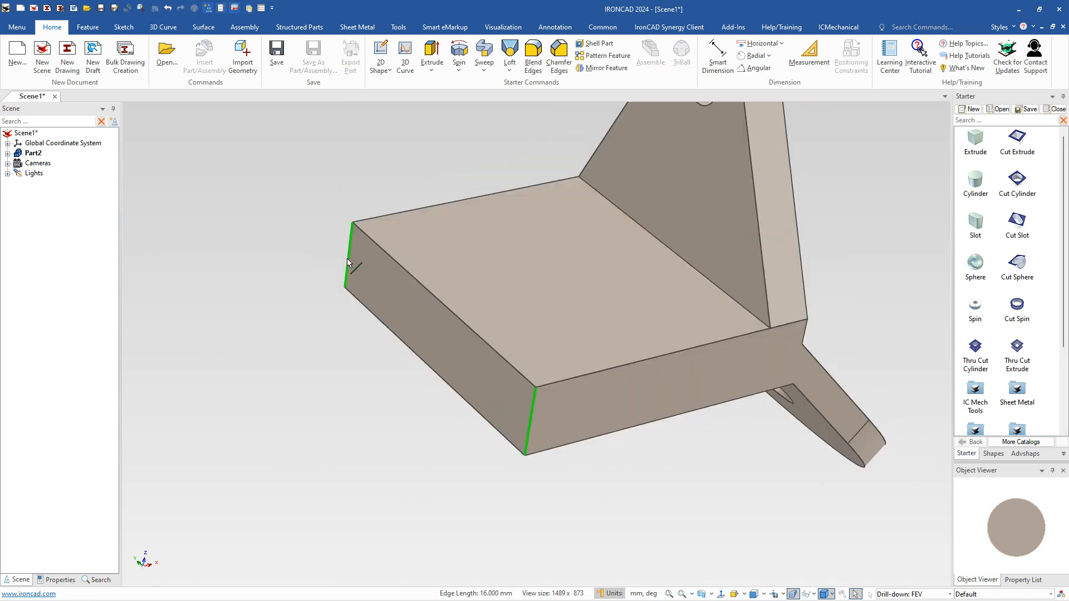
pyautogui.rightClick(347, 258)
pyautogui.click(365, 273)
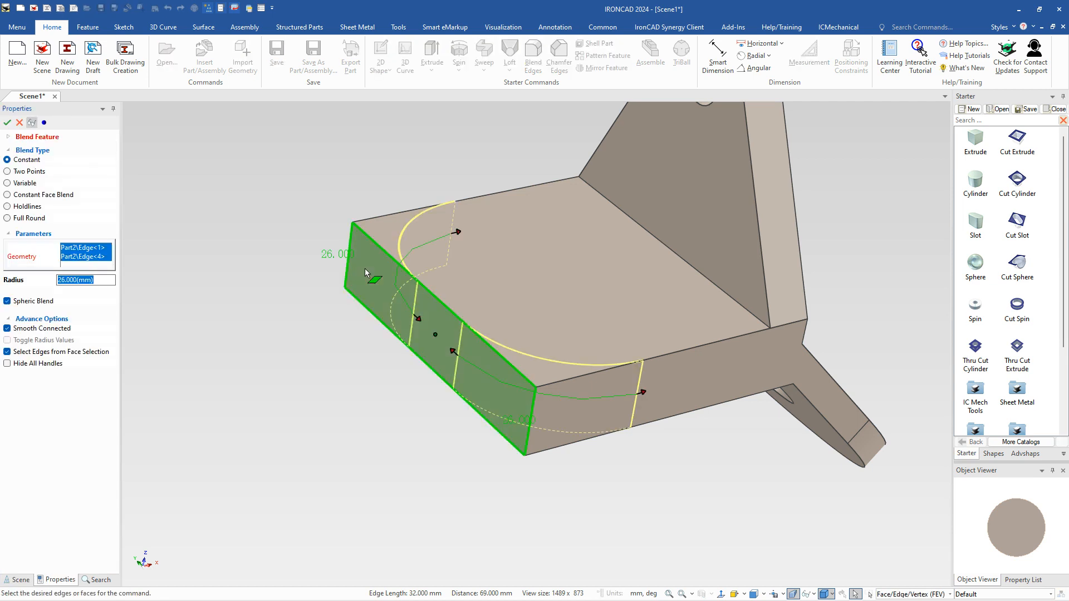
pyautogui.write('14')
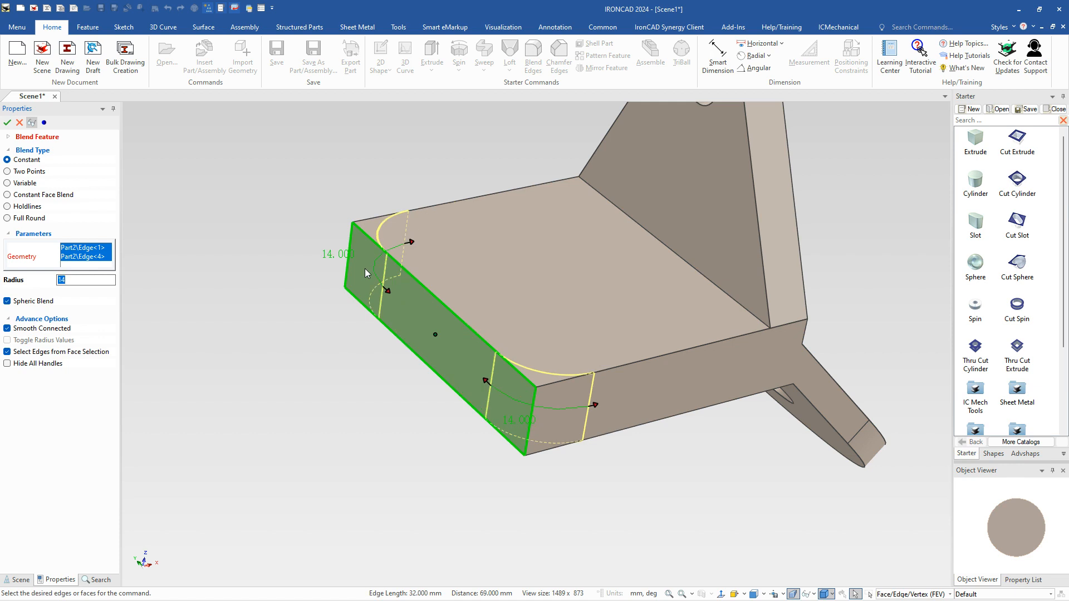
pyautogui.press('Return')
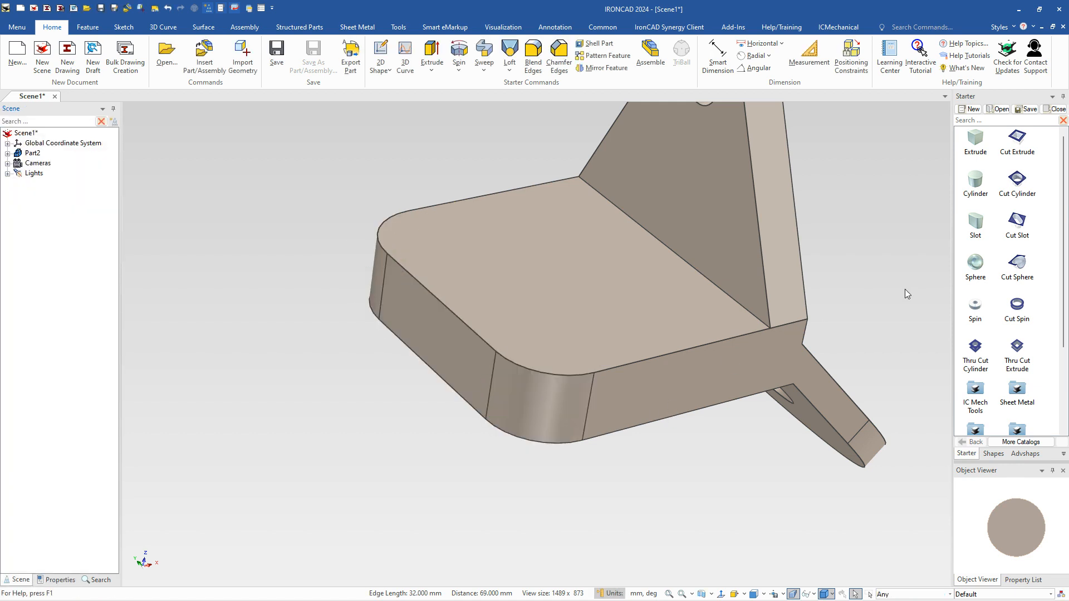
# - Add a 6 mm through hole with a 13 mm diameter, 4 mm deep counterbore, centred on the base plate's nearer rounded corner
pyautogui.scroll(-3, 1004, 386)
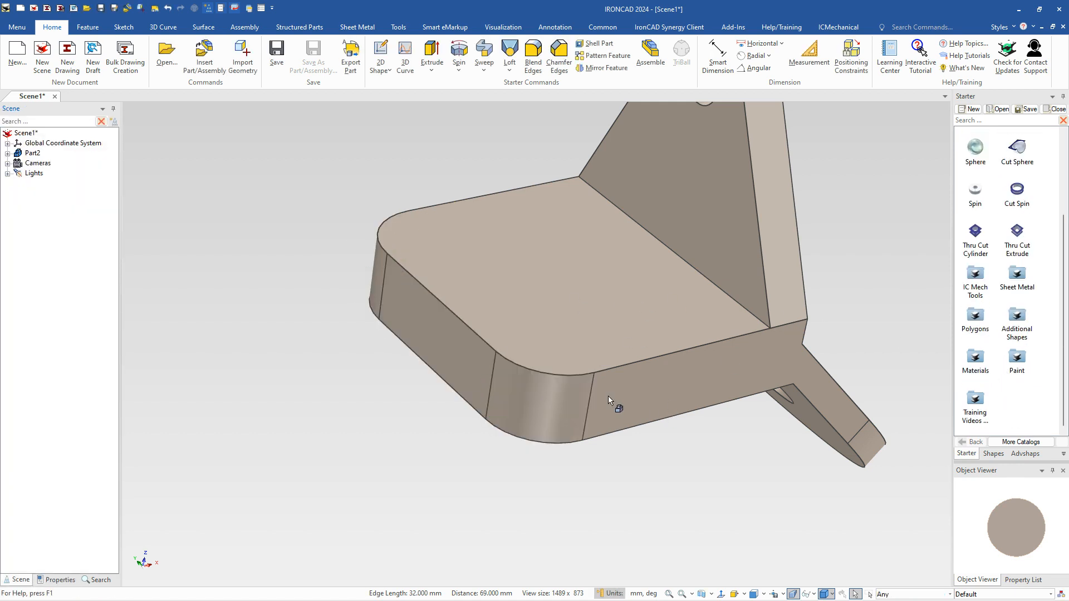
pyautogui.doubleClick(976, 281)
pyautogui.moveTo(930, 171); pyautogui.dragTo(553, 334)
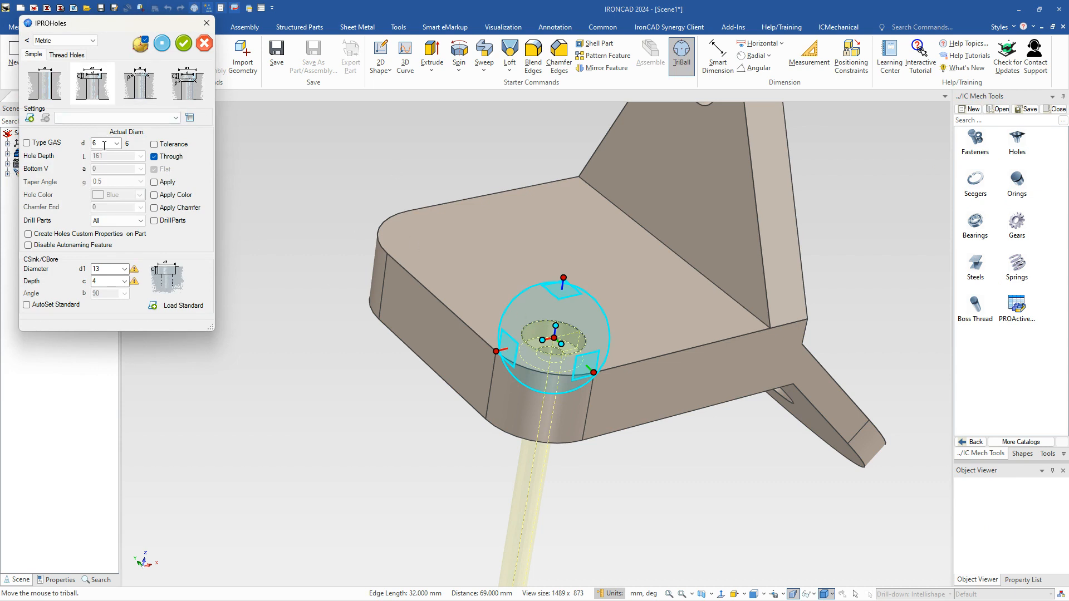
pyautogui.doubleClick(102, 269)
pyautogui.doubleClick(103, 283)
pyautogui.click(185, 45)
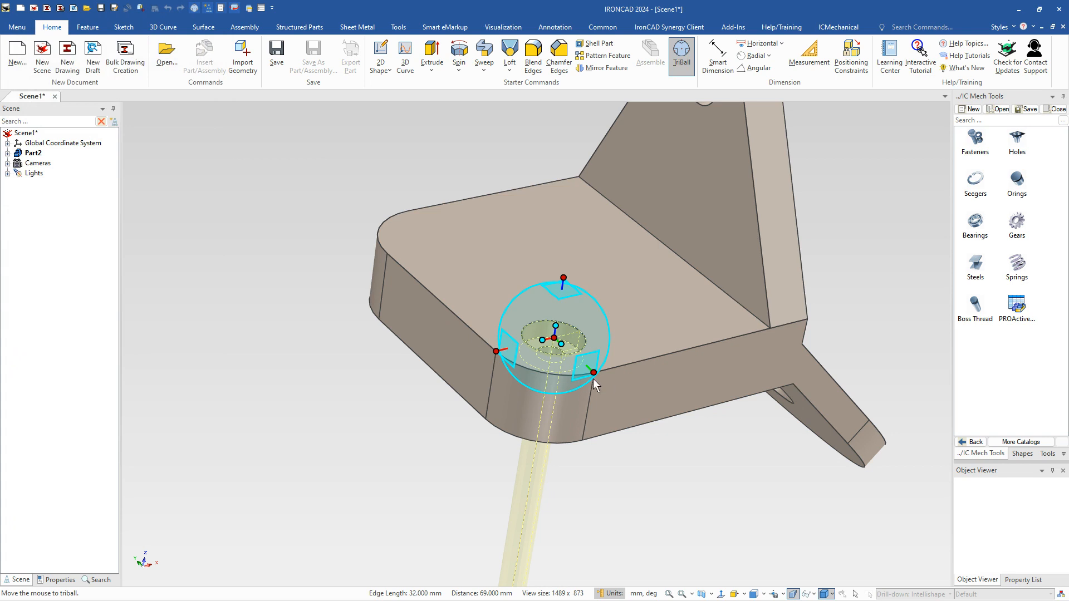
# - Make a linked copy of the counterbored hole at the centre of the base plate's other rounded corner
pyautogui.moveTo(554, 338); pyautogui.dragTo(447, 241)
pyautogui.moveTo(447, 240); pyautogui.dragTo(444, 241, button='right')
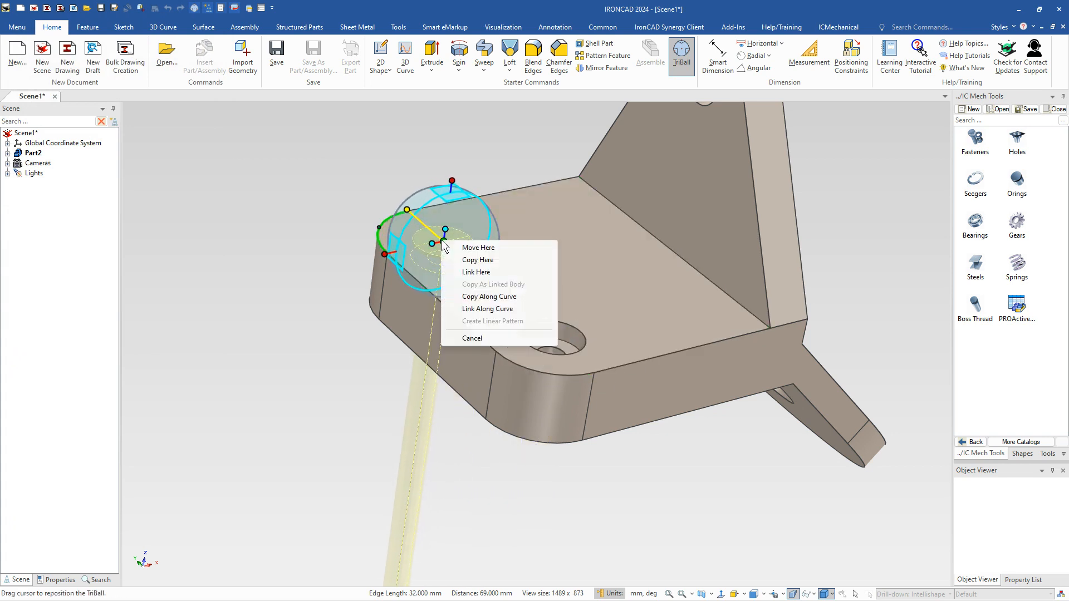
pyautogui.click(474, 272)
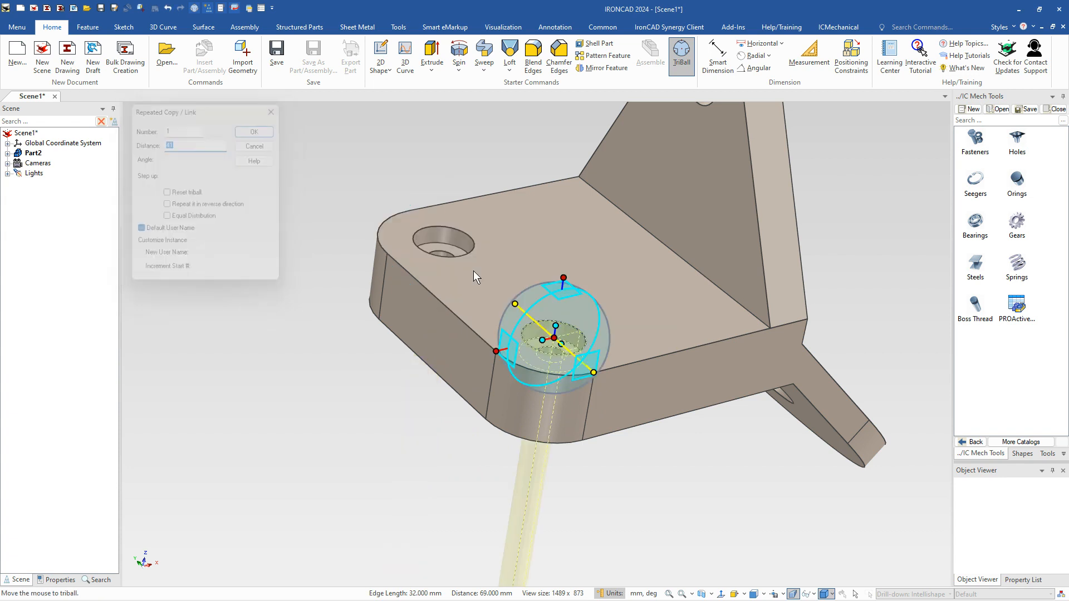
pyautogui.press('Return')
pyautogui.press('Escape')
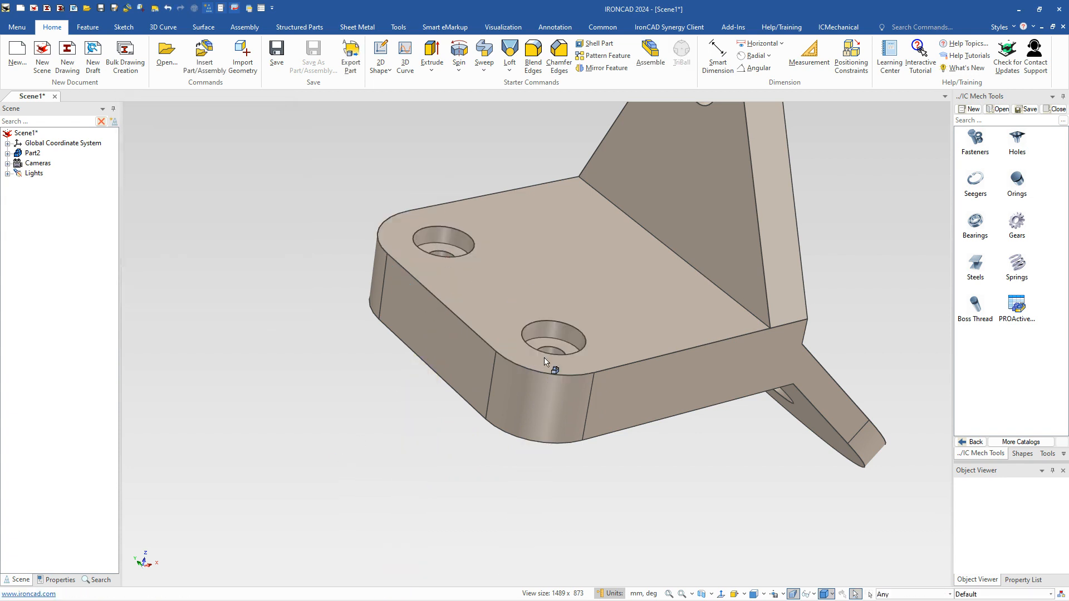
# - Blend the inner edge where the upright plate meets the inclined plate with a constant 26 mm radius
pyautogui.press('F8')
pyautogui.moveTo(774, 447); pyautogui.dragTo(585, 423, button='middle')
pyautogui.click(594, 357)
pyautogui.click(594, 357)
pyautogui.click(594, 357)
pyautogui.rightClick(594, 357)
pyautogui.click(623, 356)
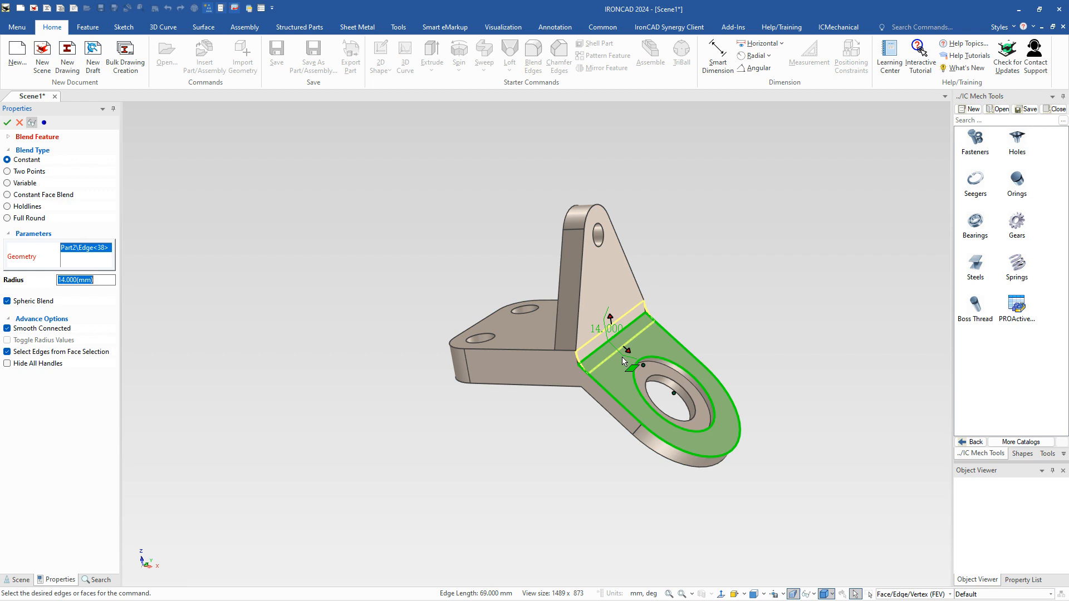
pyautogui.write('26')
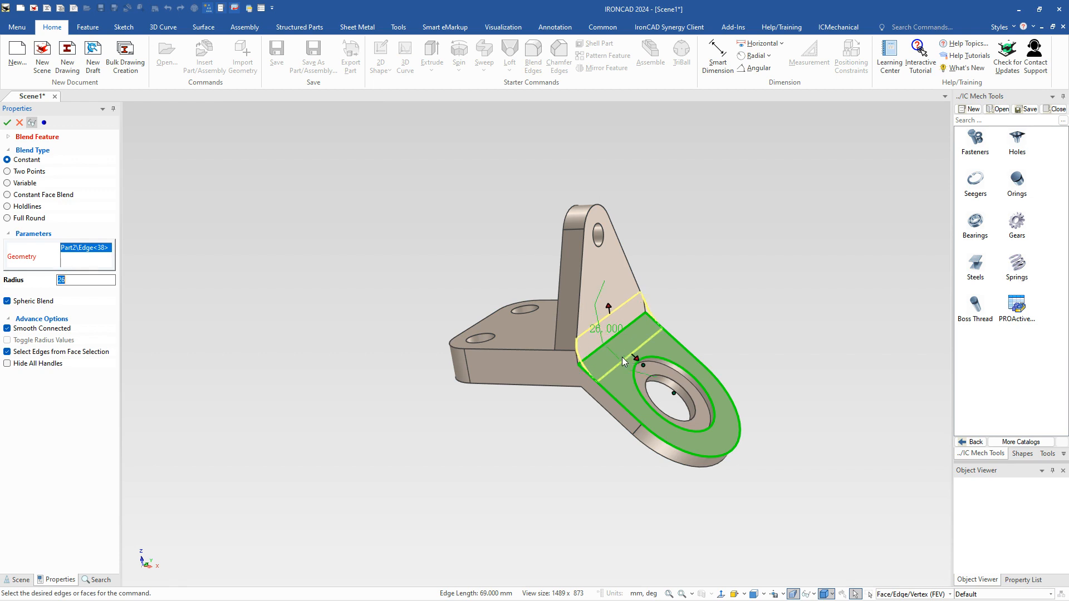
pyautogui.press('Return')
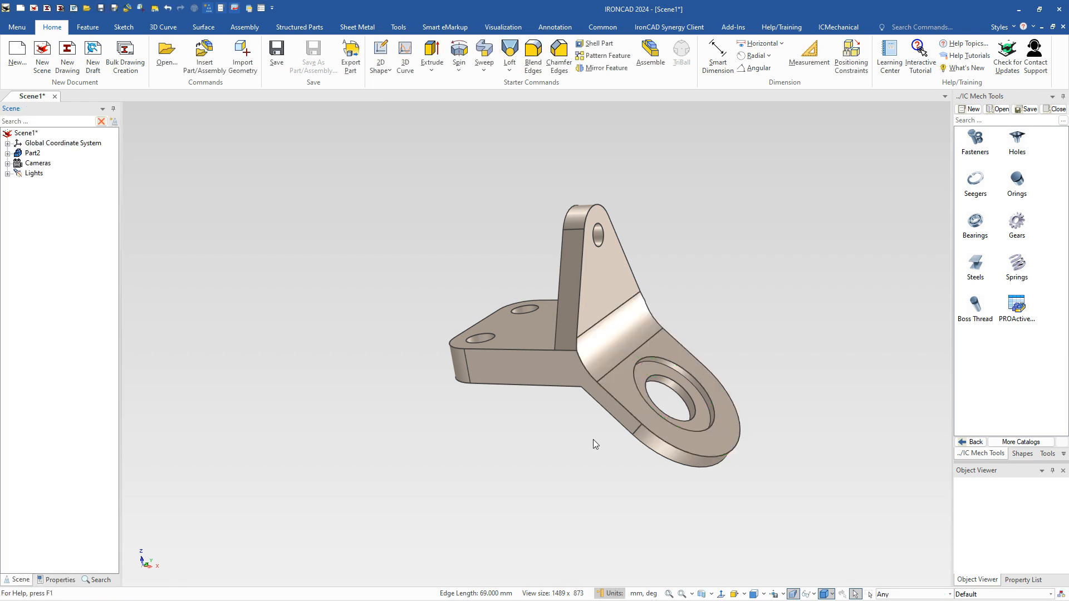